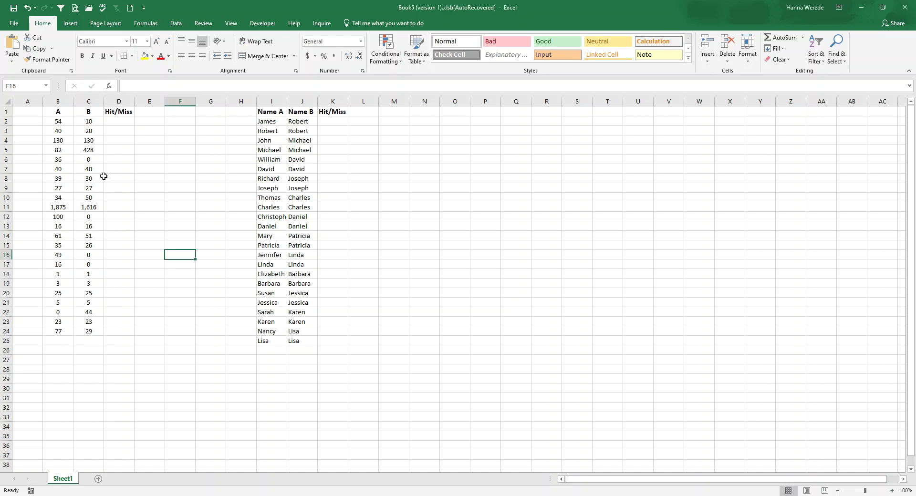
# Examine the values in columns A and B and the empty Hit/Miss column, comparing matching pairs such as rows 7 and 18
pyautogui.click(120, 125)
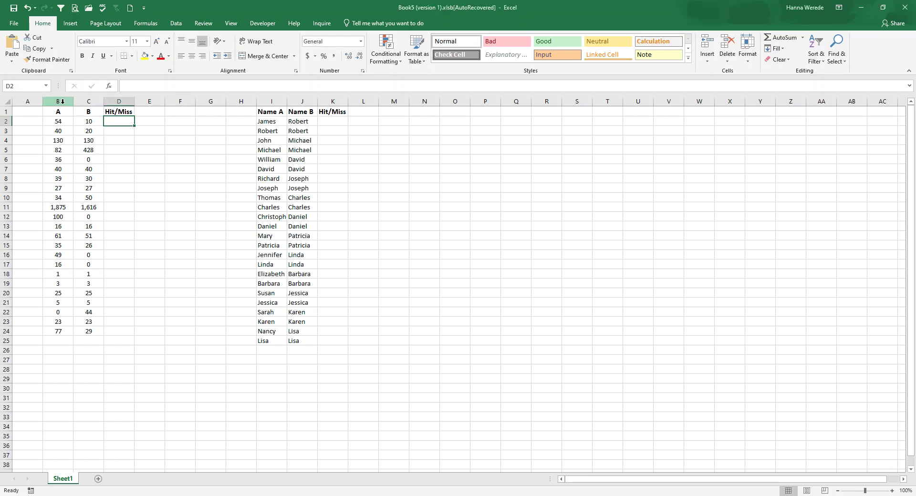
pyautogui.moveTo(63, 101); pyautogui.dragTo(121, 101)
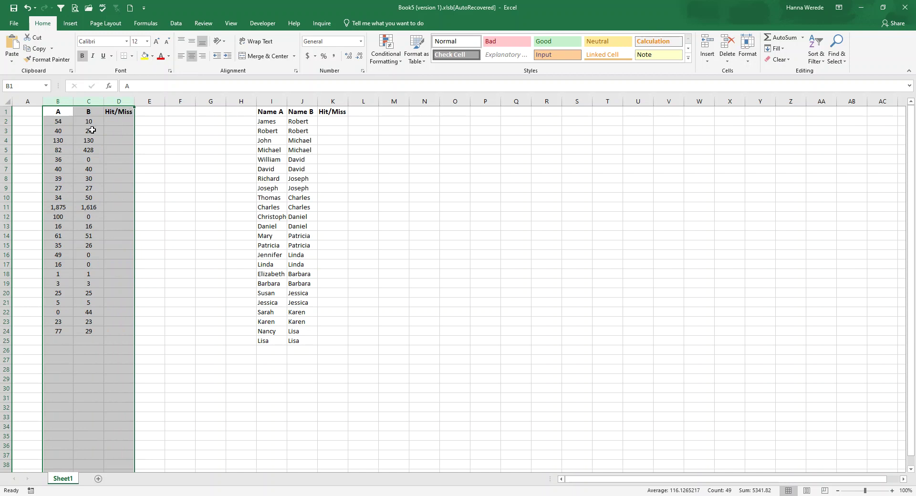
pyautogui.click(59, 113)
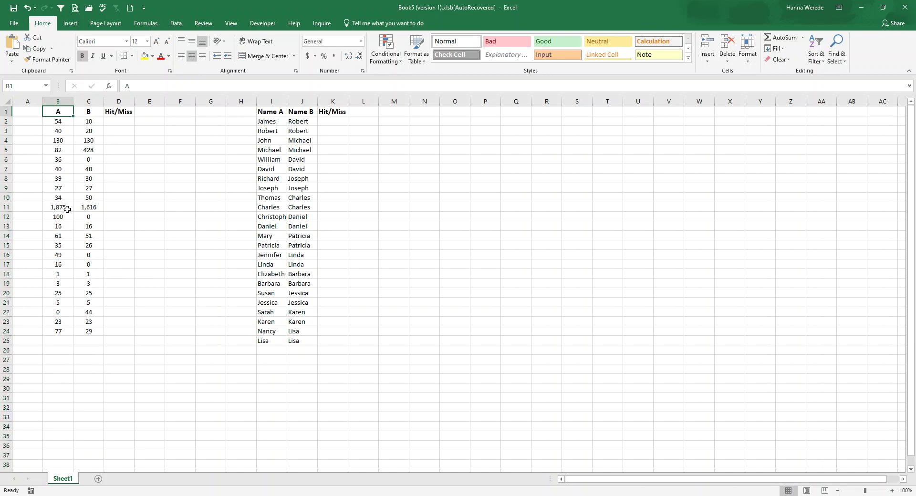
pyautogui.click(88, 101)
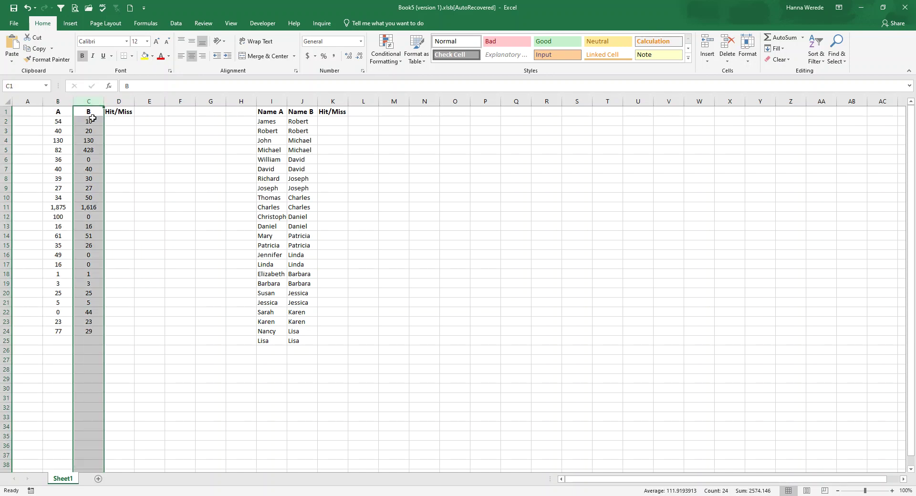
pyautogui.click(113, 158)
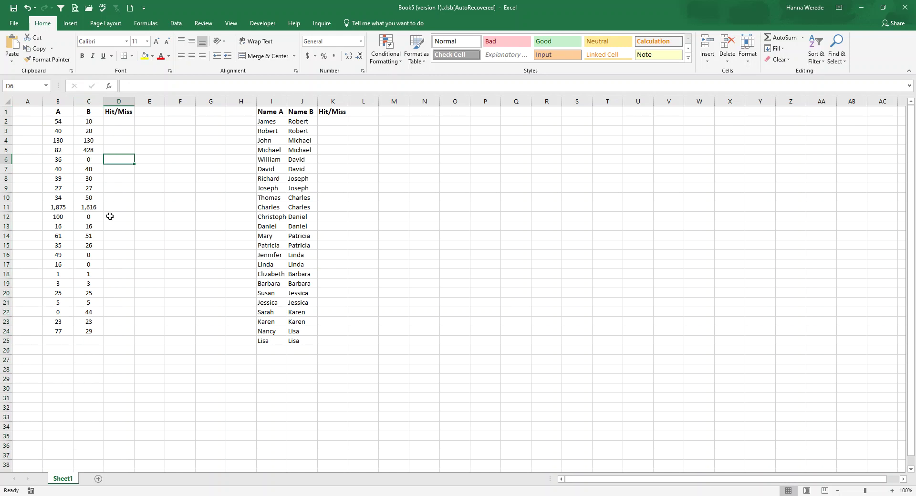
pyautogui.click(116, 122)
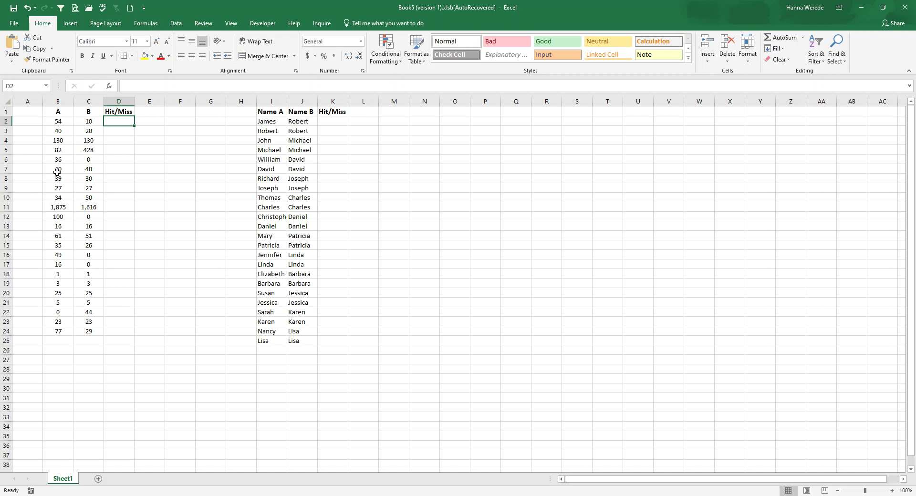
pyautogui.moveTo(58, 169); pyautogui.dragTo(88, 169)
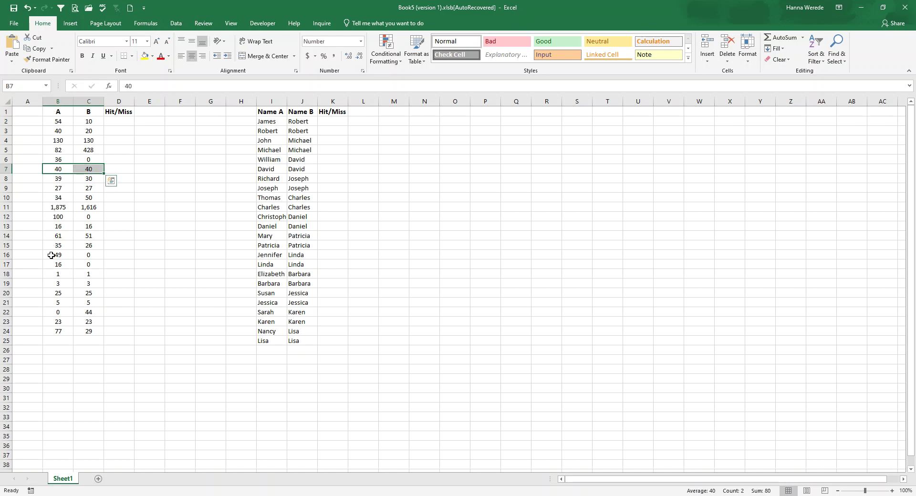
pyautogui.moveTo(54, 283); pyautogui.dragTo(77, 274)
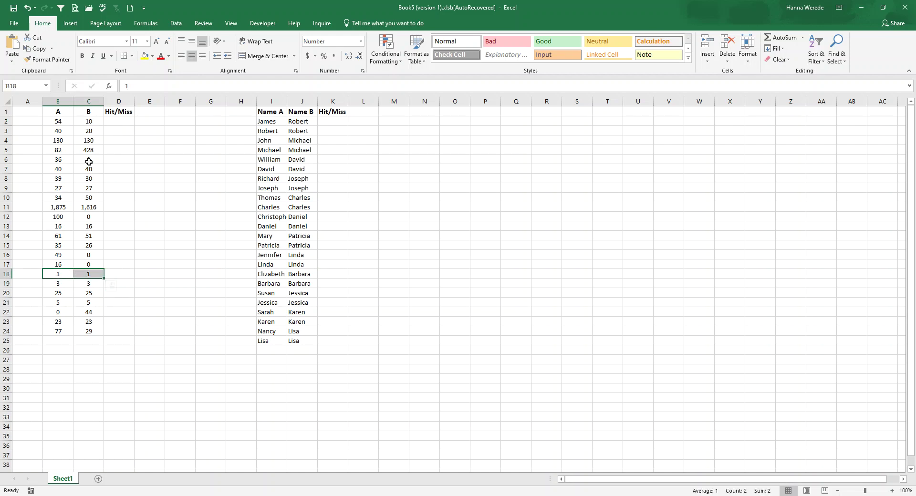
# Enter the formula =IF(B2=C2,"Hit","Miss") in cell D2 to compare the first pair of numbers
pyautogui.click(117, 121)
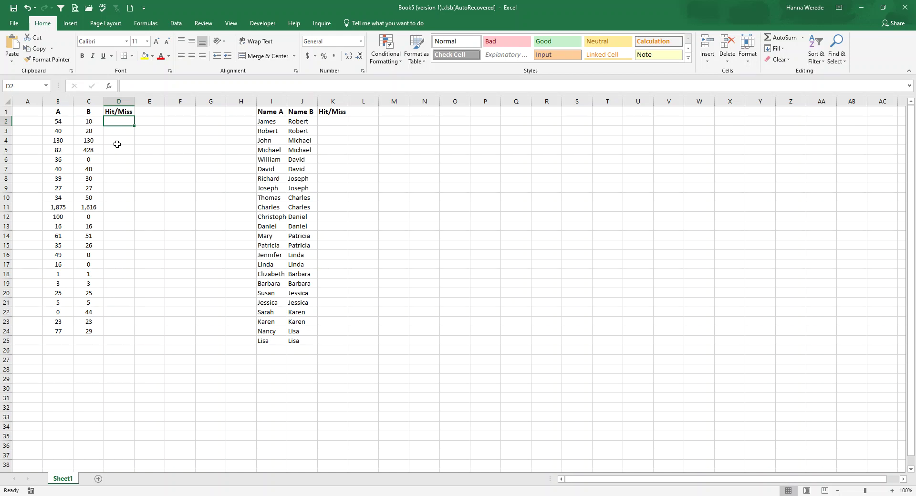
pyautogui.write('=')
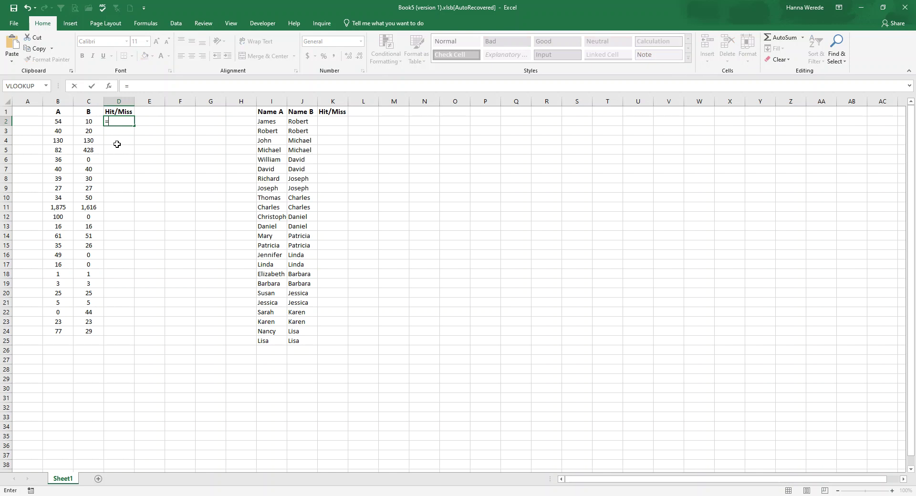
pyautogui.write('if')
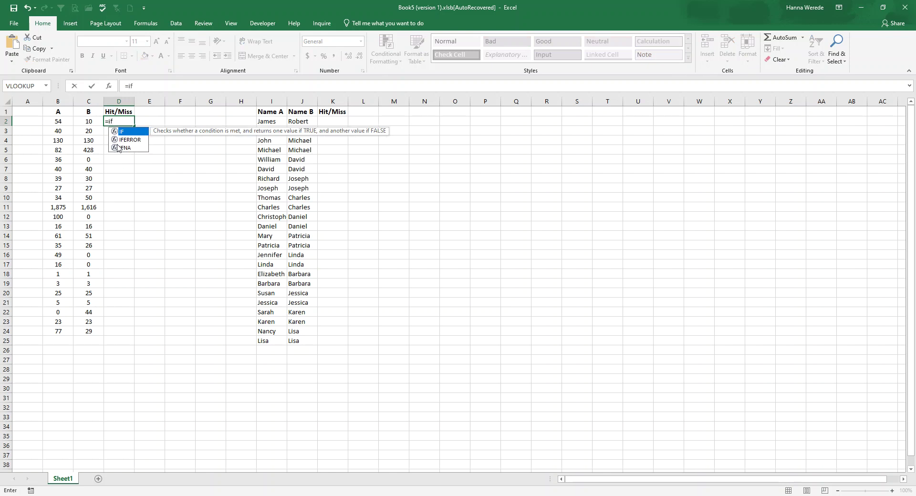
pyautogui.write('(')
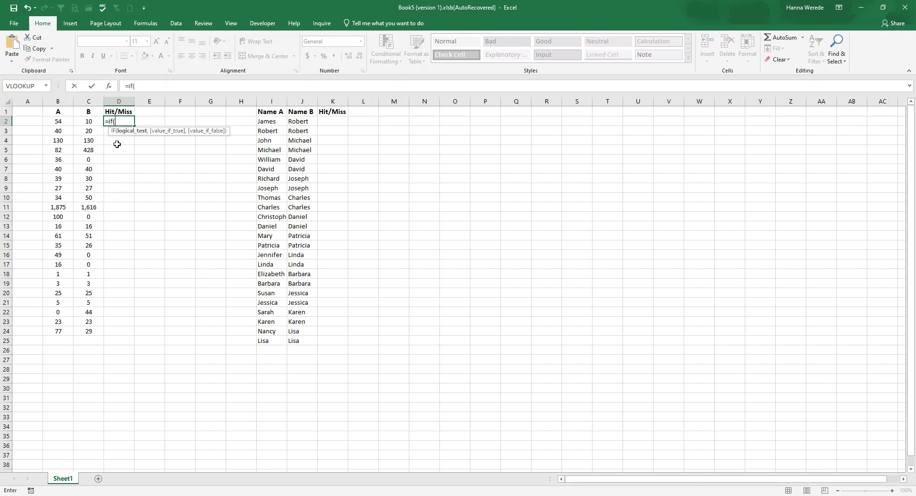
pyautogui.click(56, 122)
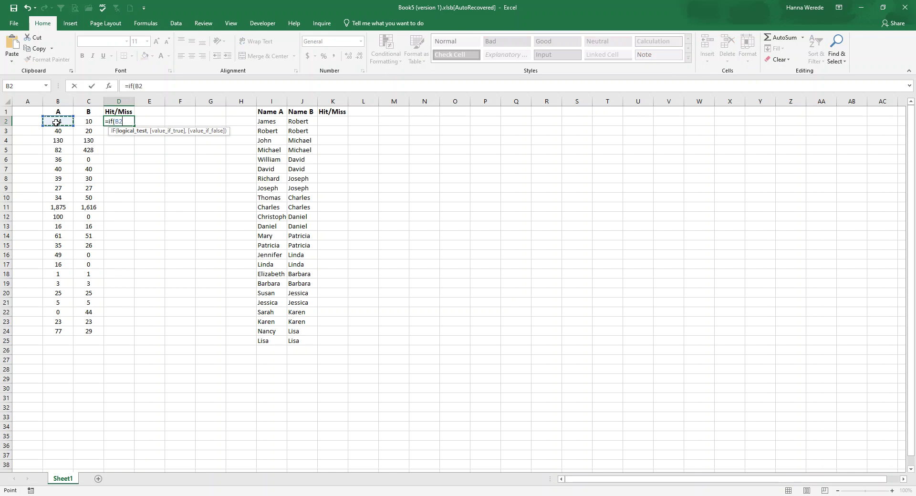
pyautogui.write('=')
pyautogui.click(82, 123)
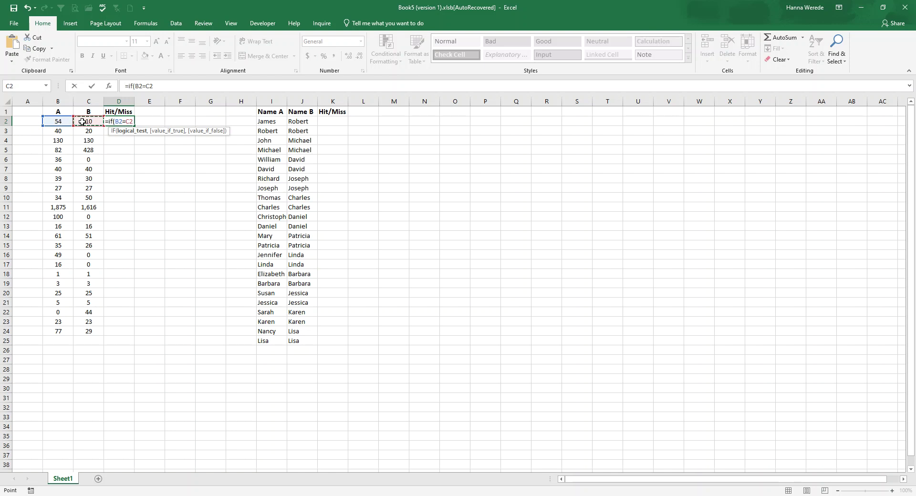
pyautogui.write(',"Hit')
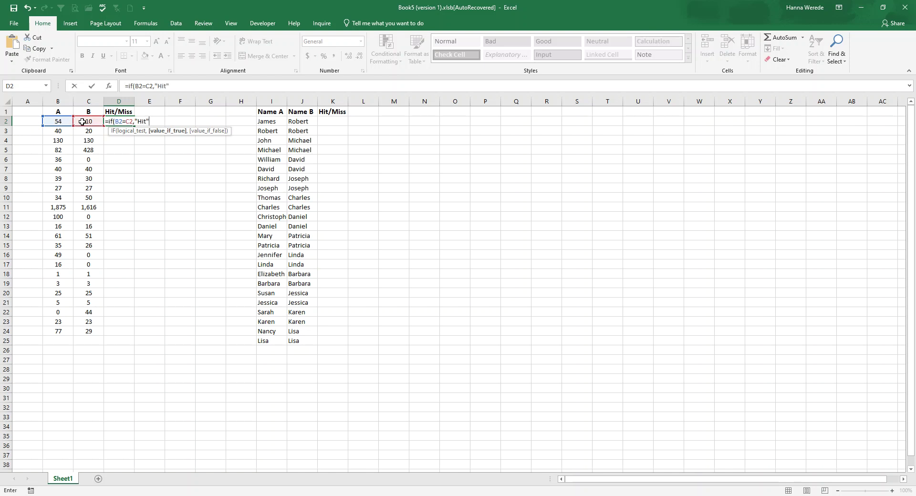
pyautogui.write('","Miss')
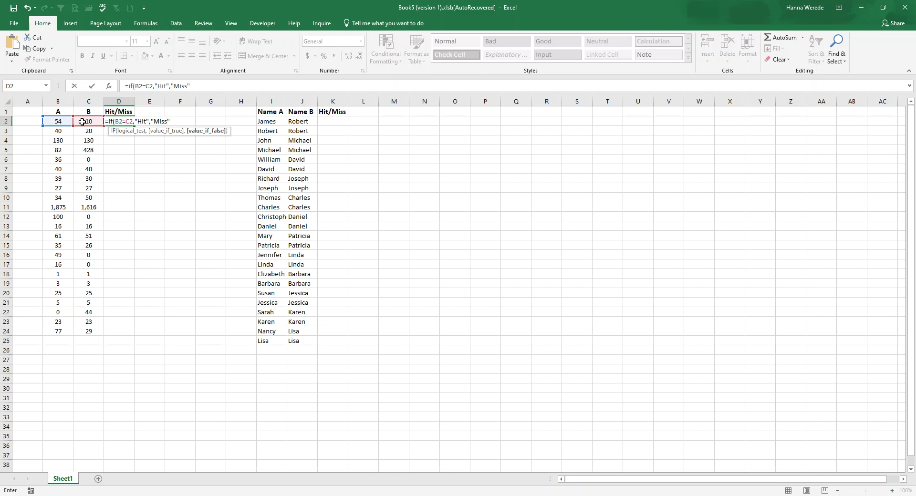
pyautogui.write('")')
pyautogui.press('Return')
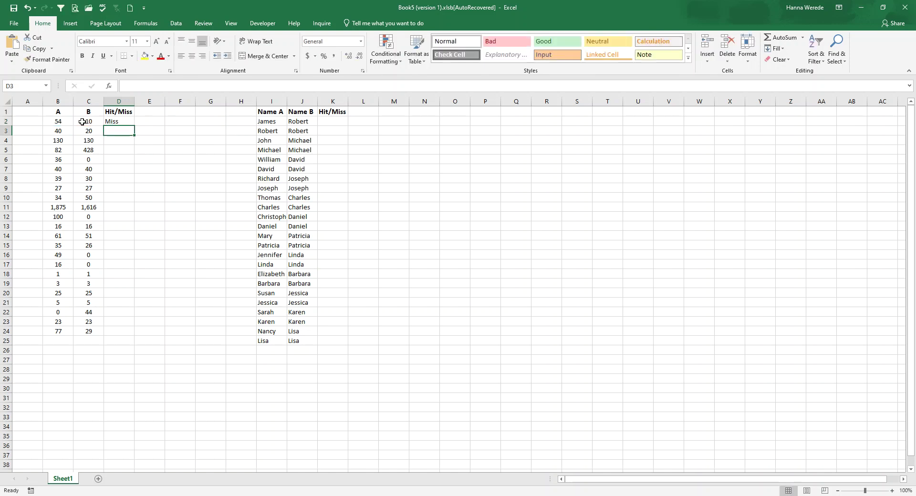
# Check the D2 result against B2 and C2, and fill its formula down the Hit/Miss column through row 24
pyautogui.click(119, 122)
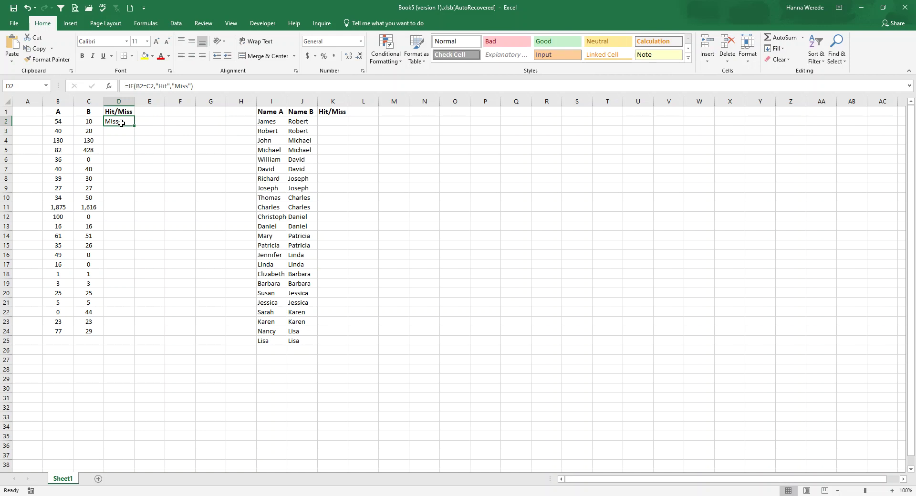
pyautogui.click(70, 122)
pyautogui.click(86, 121)
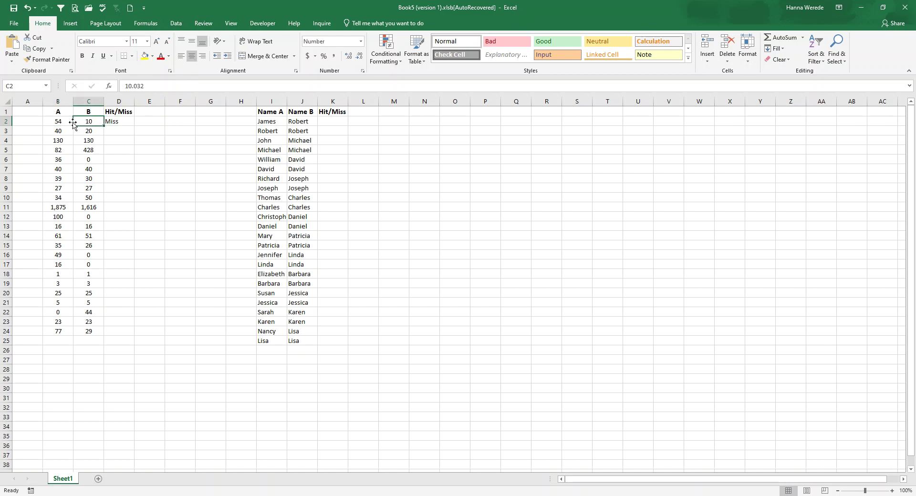
pyautogui.click(63, 121)
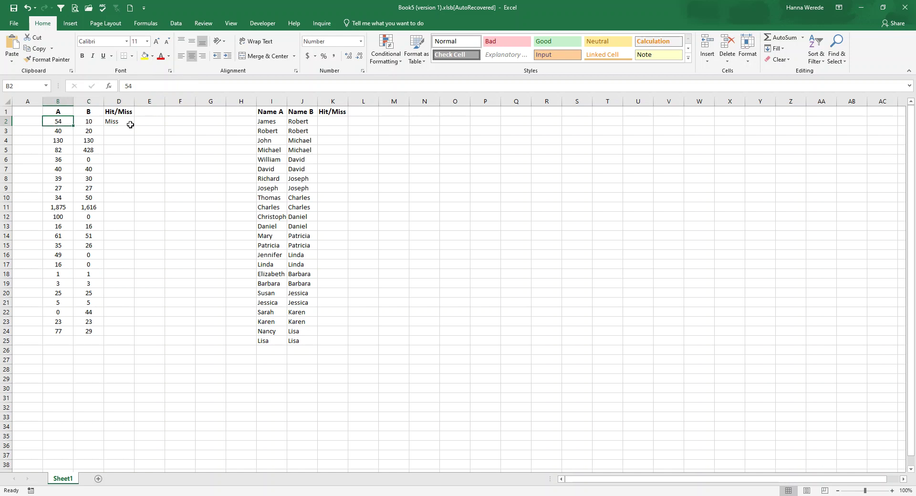
pyautogui.click(129, 124)
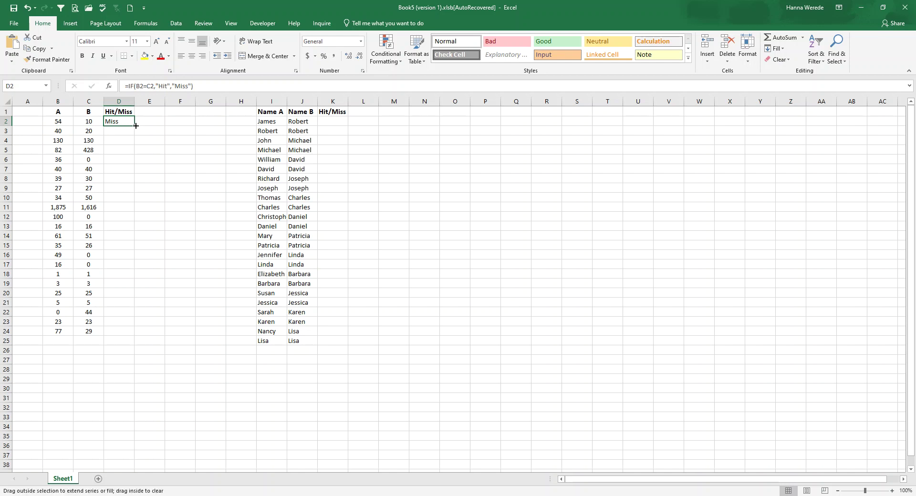
pyautogui.doubleClick(135, 126)
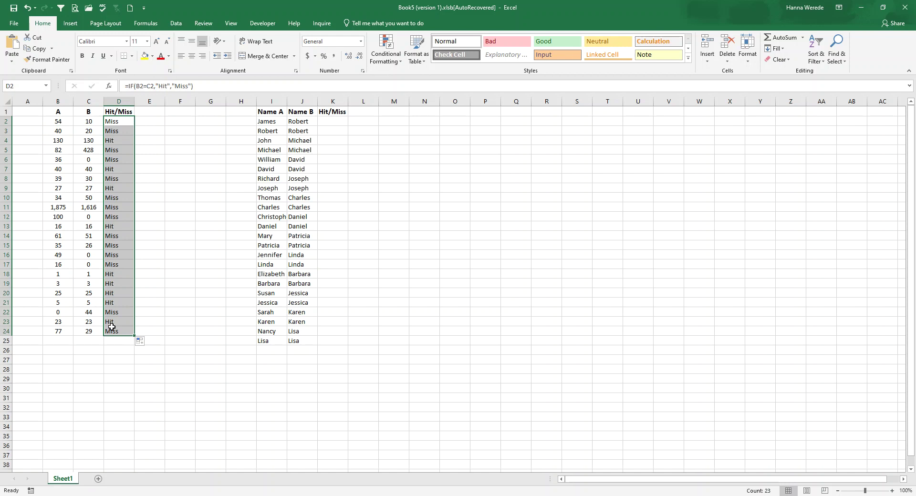
# Inspect the copied formulas in the Hit/Miss column from D3 through D8
pyautogui.click(116, 135)
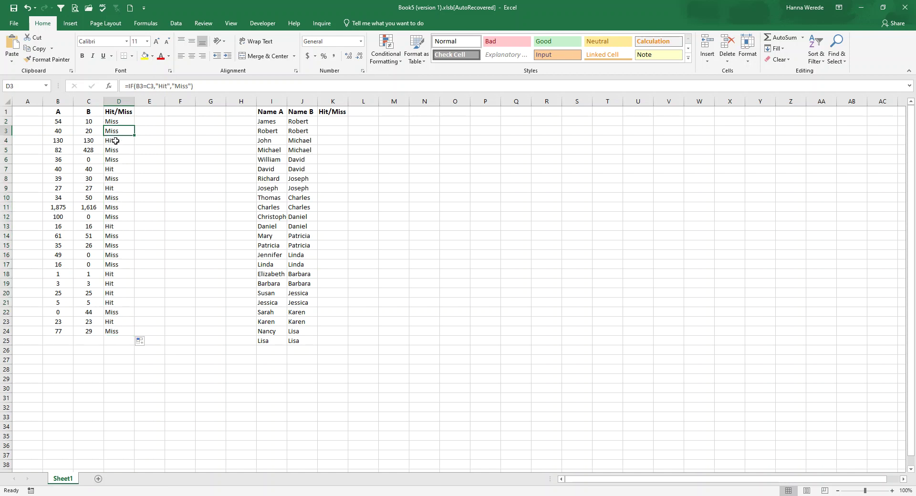
pyautogui.click(116, 142)
pyautogui.click(116, 151)
pyautogui.click(117, 162)
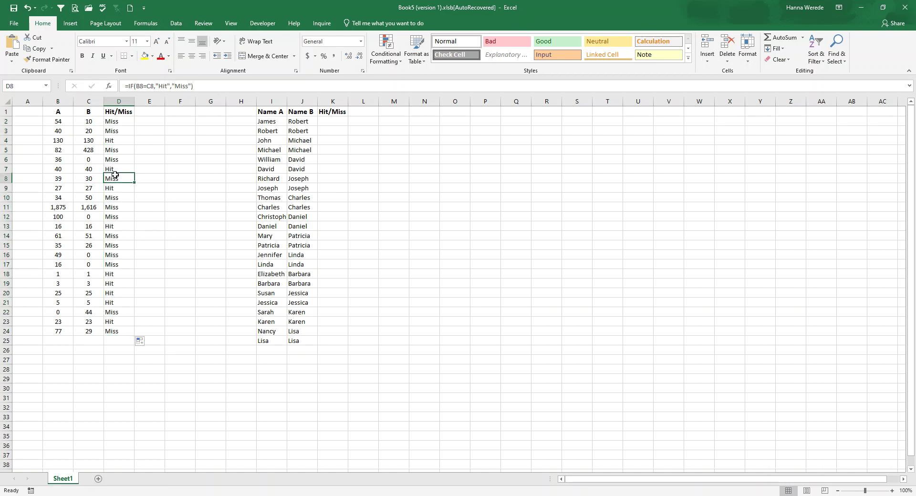
pyautogui.click(118, 170)
pyautogui.click(118, 178)
# Add filters to the first table's headers and filter its Hit/Miss column to show only Hit rows
pyautogui.click(120, 112)
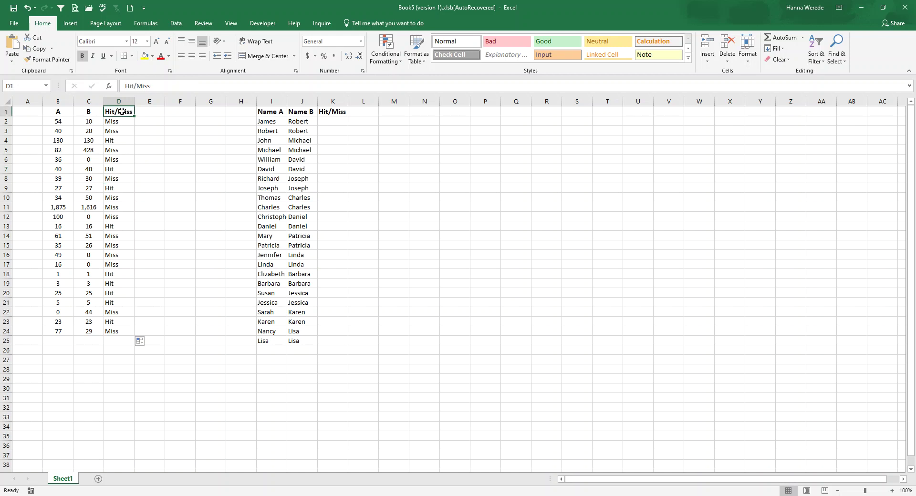
pyautogui.click(60, 8)
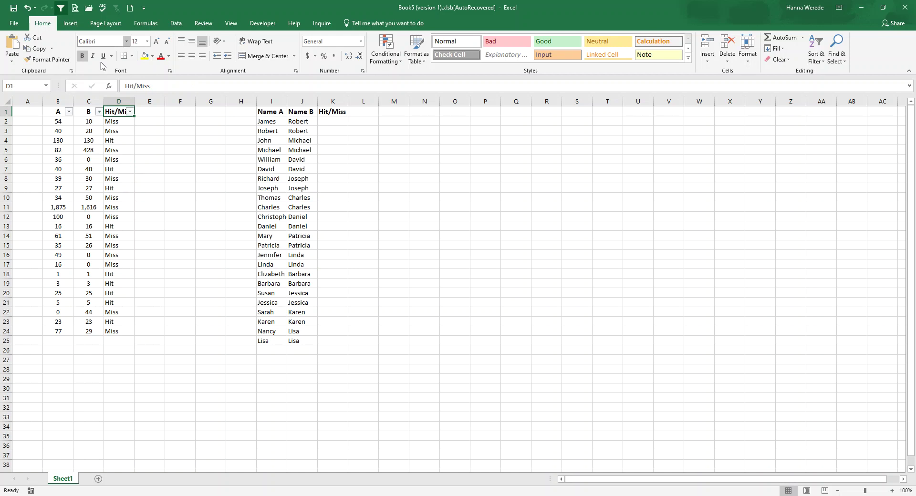
pyautogui.click(130, 111)
pyautogui.click(42, 220)
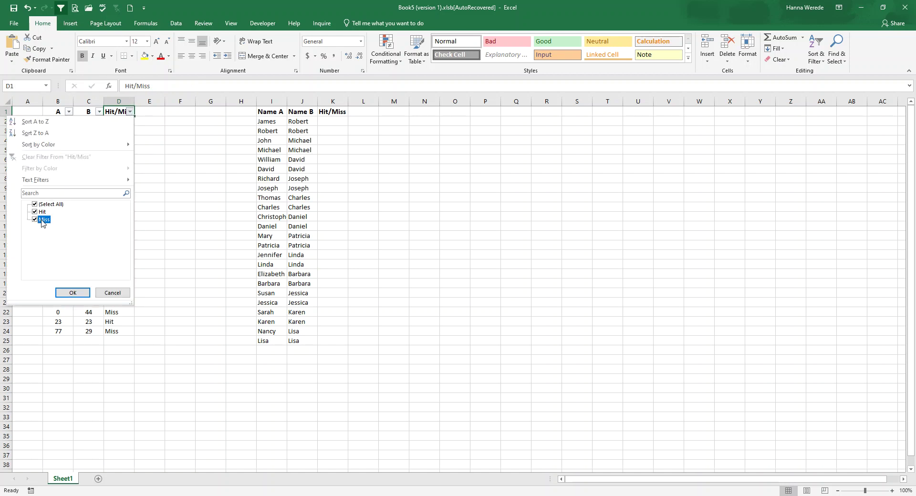
pyautogui.click(73, 292)
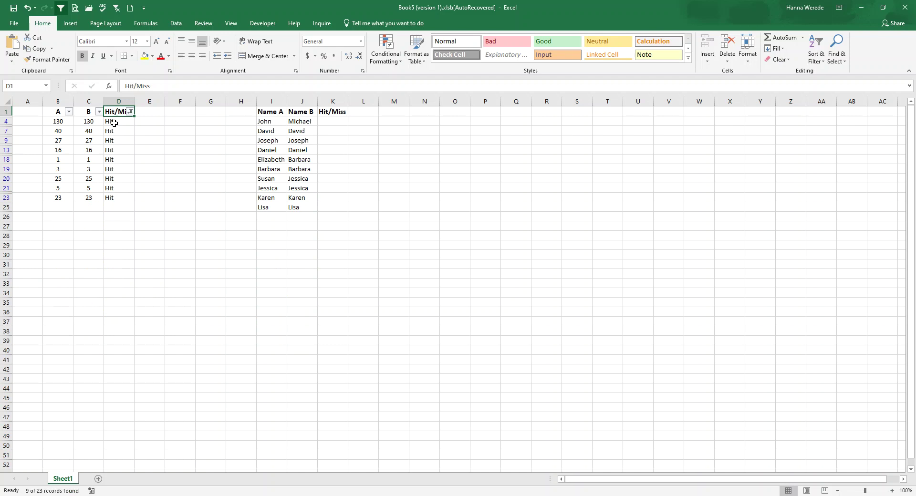
# Review the filtered Hit results and clear the filter from the first table's Hit/Miss column
pyautogui.moveTo(112, 121); pyautogui.dragTo(111, 198)
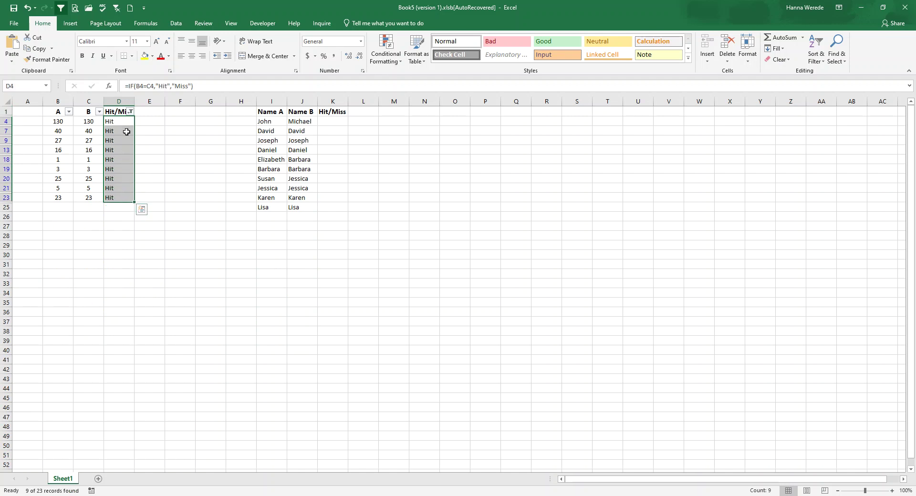
pyautogui.click(130, 112)
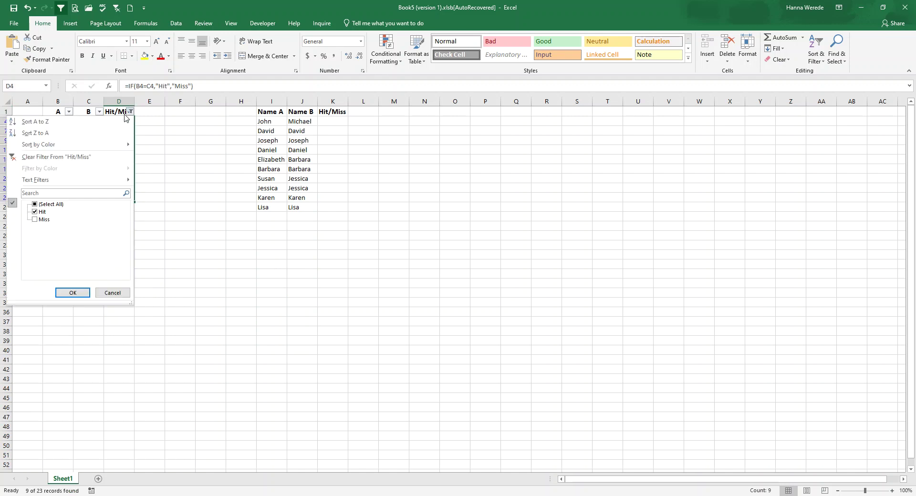
pyautogui.click(40, 157)
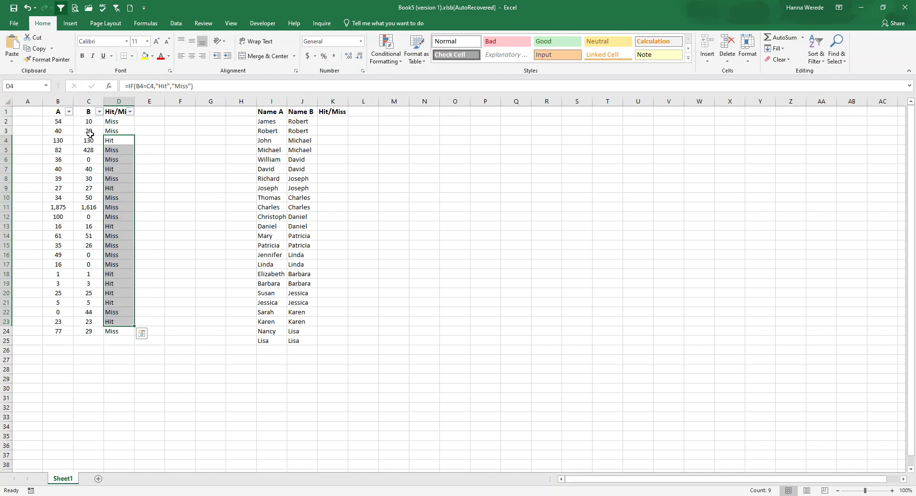
# Change the D2 formula to =IF(B2>C2,"Hit","Miss") and fill it down the first table's Hit/Miss column through row 24
pyautogui.click(129, 121)
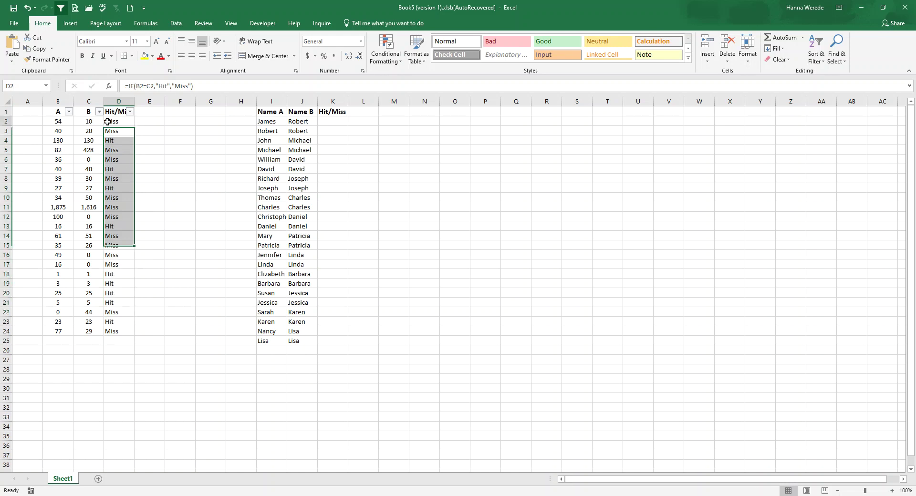
pyautogui.click(147, 87)
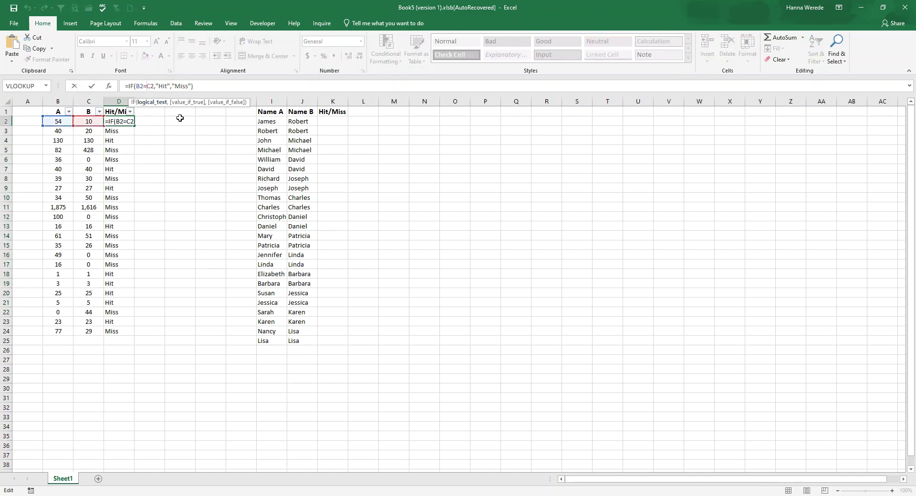
pyautogui.press('BackSpace')
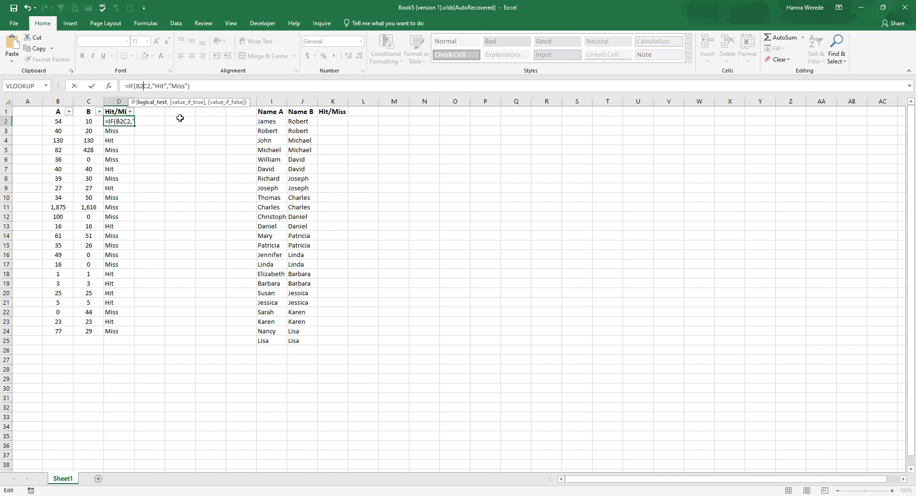
pyautogui.write('>')
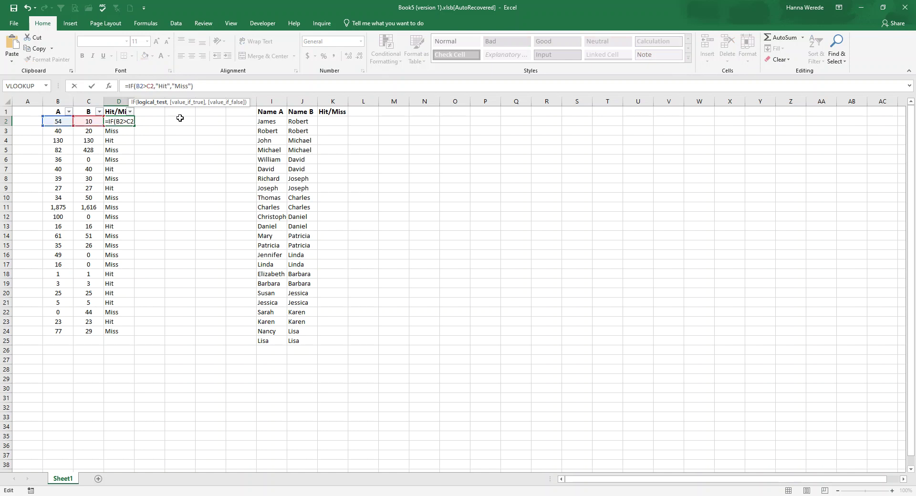
pyautogui.press('Return')
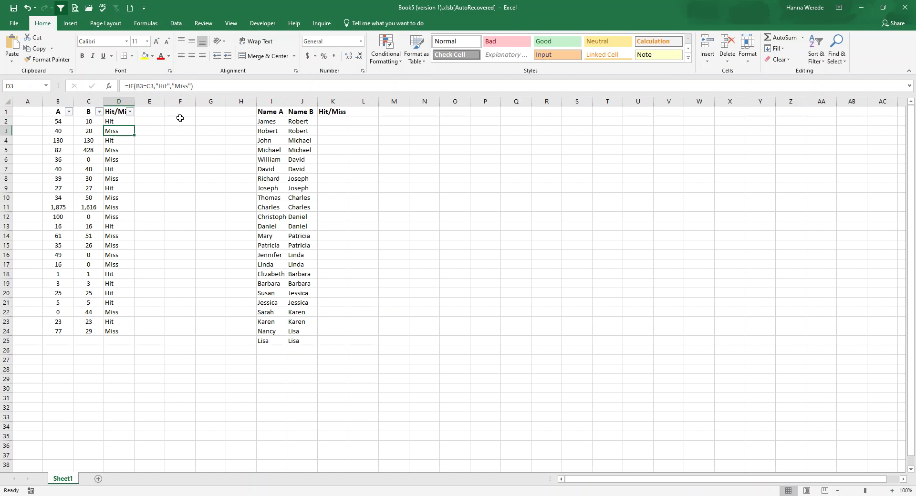
pyautogui.click(126, 122)
pyautogui.doubleClick(134, 125)
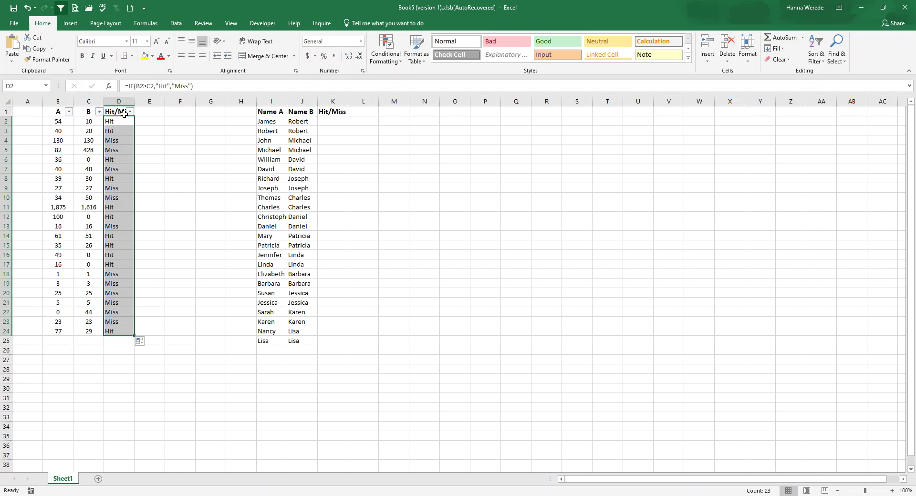
pyautogui.click(121, 143)
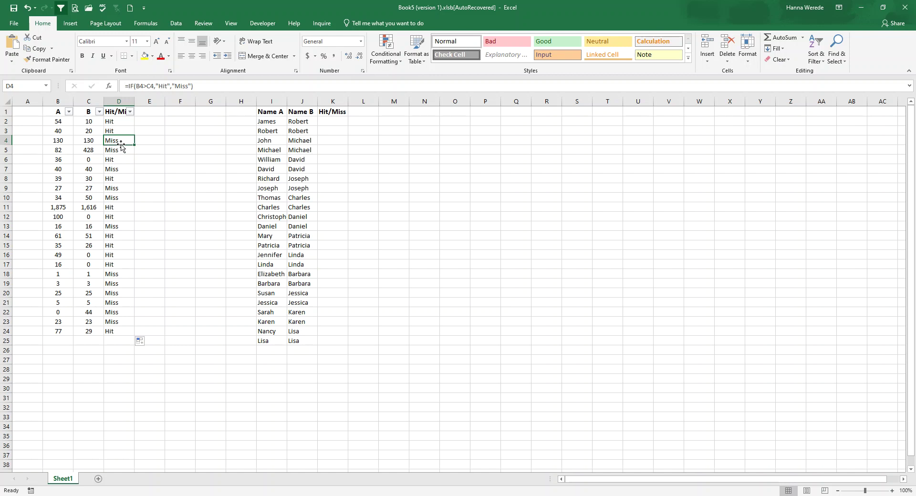
# Replace the comparison in D2 with less than, =IF(B2<C2,"Hit","Miss"), and fill the formula down through row 24
pyautogui.click(118, 122)
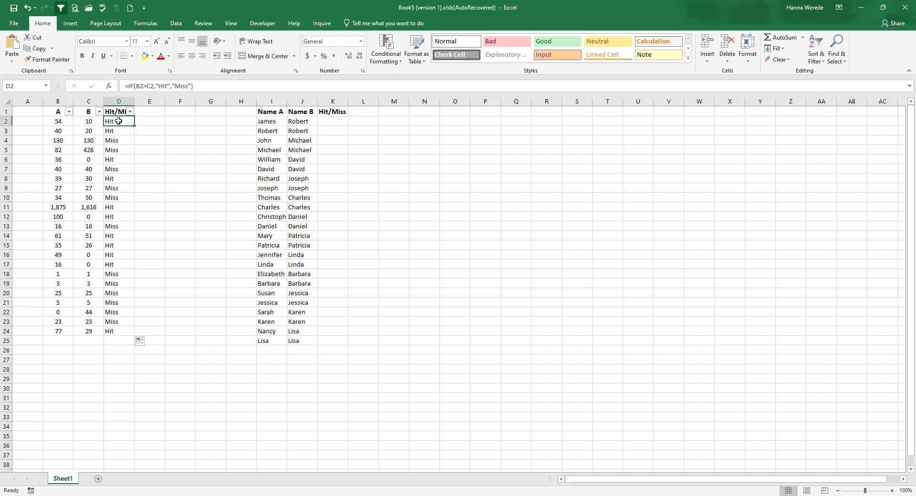
pyautogui.click(143, 87)
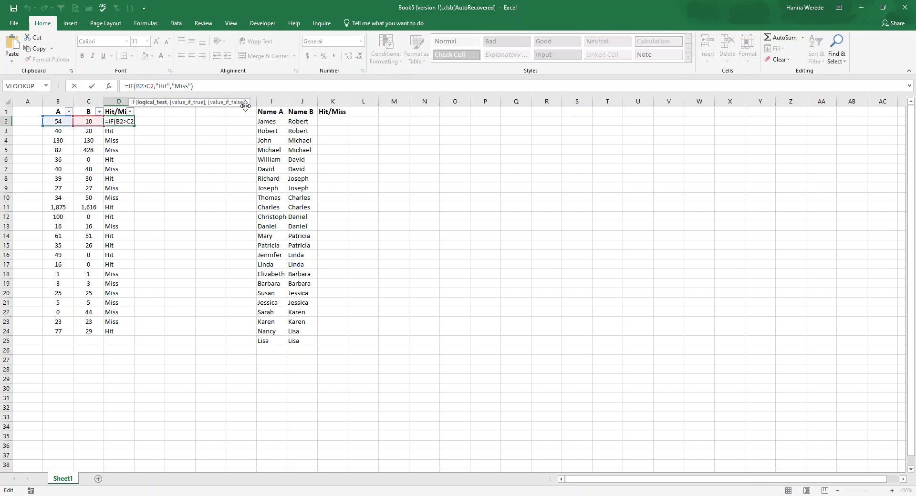
pyautogui.press('BackSpace')
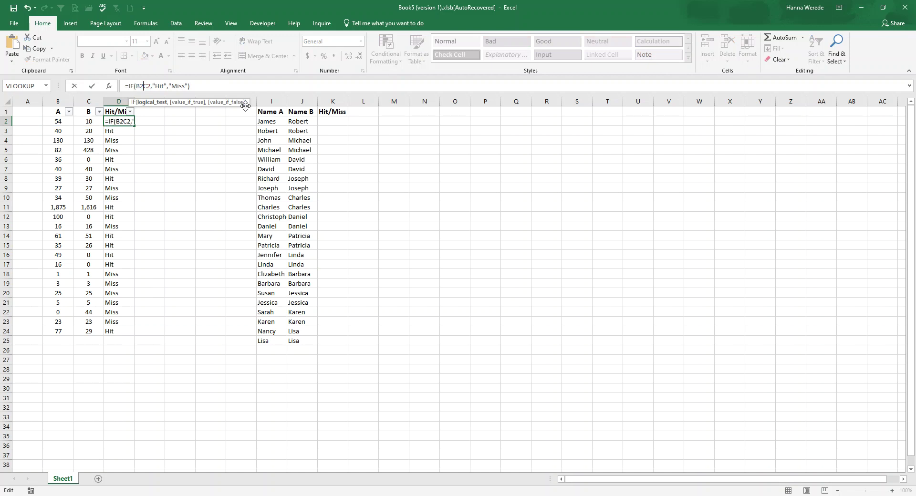
pyautogui.write('<')
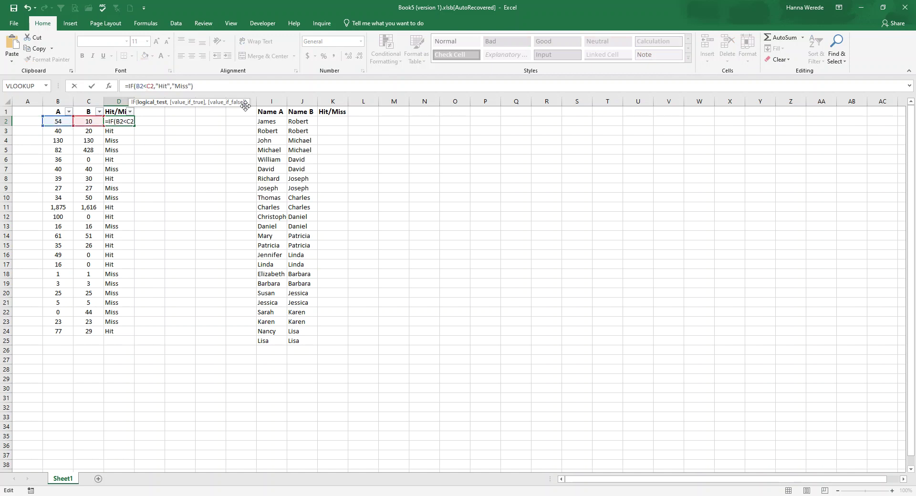
pyautogui.press('Return')
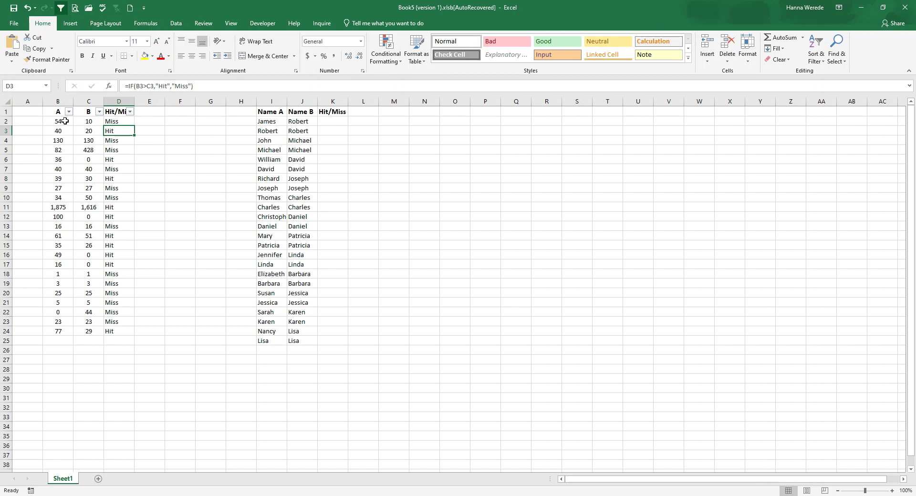
pyautogui.click(115, 122)
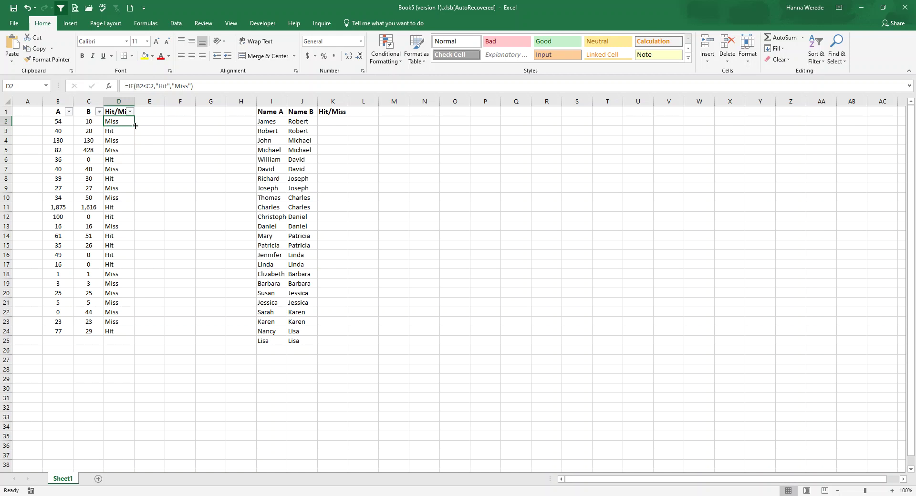
pyautogui.doubleClick(135, 125)
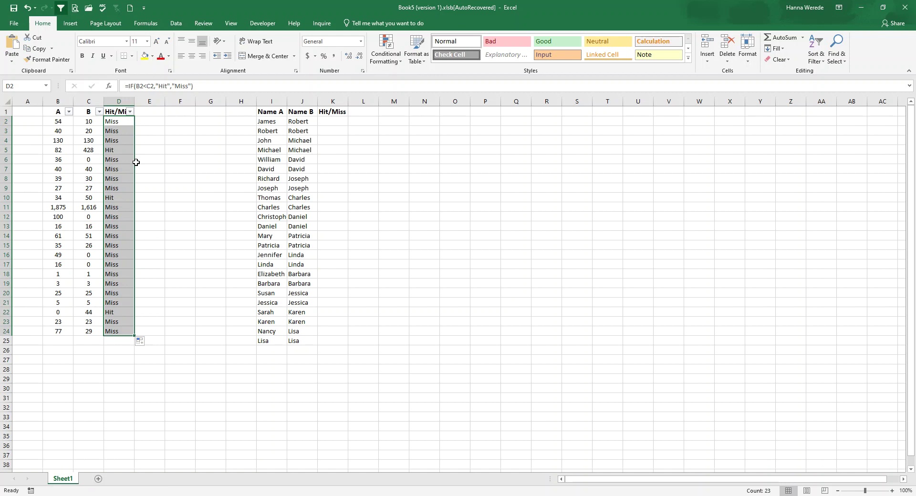
# Make the D2 test less than or equal, =IF(B2<=C2,"Hit","Miss"), and copy it down to D24
pyautogui.click(115, 123)
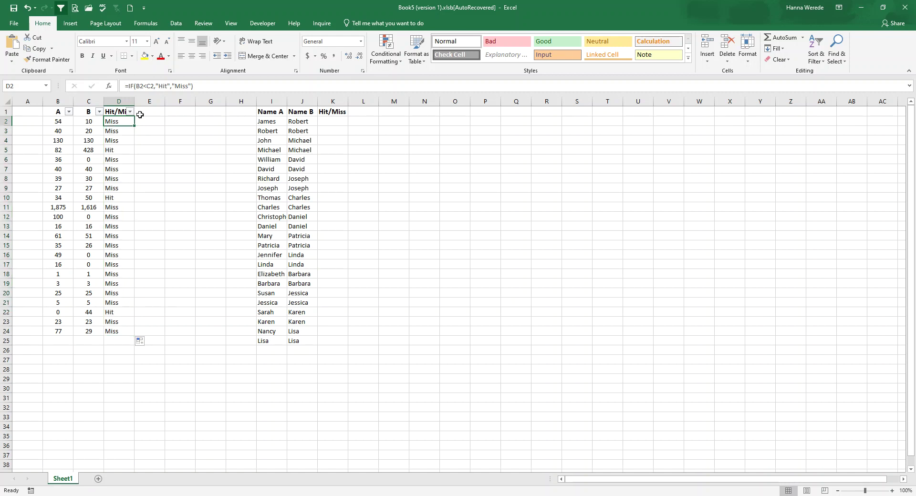
pyautogui.click(147, 86)
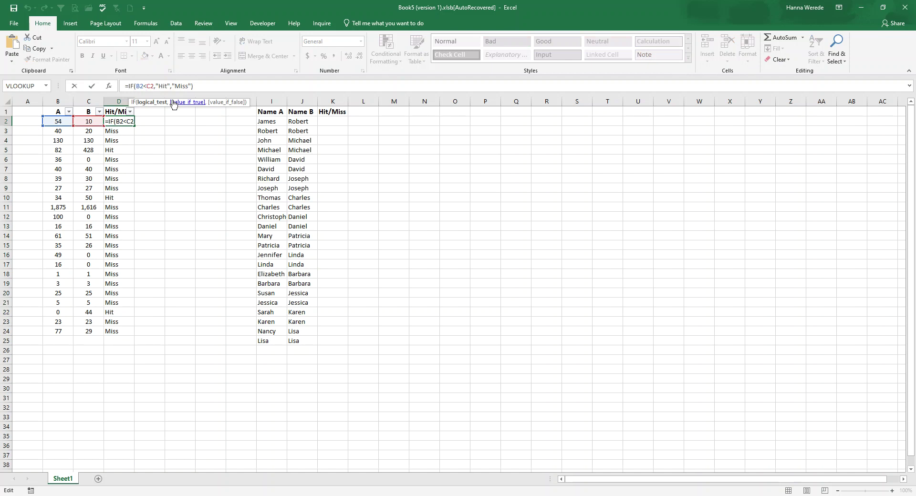
pyautogui.write('=')
pyautogui.press('Return')
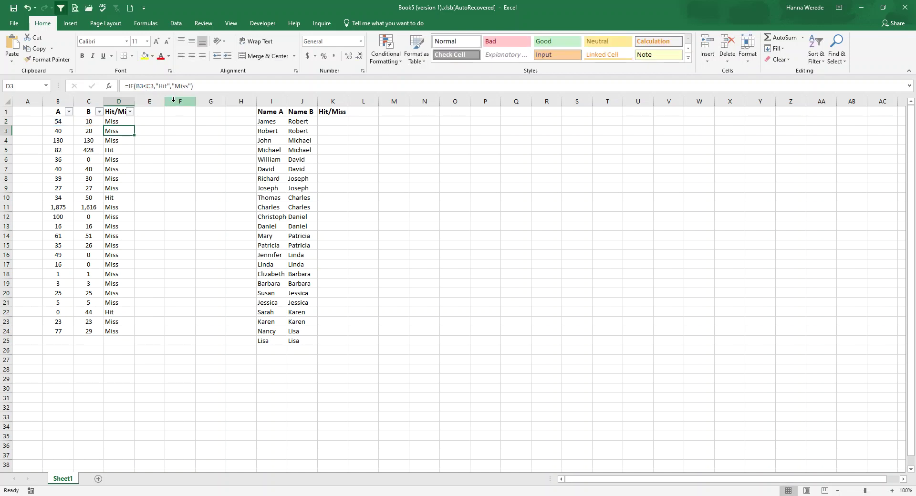
pyautogui.click(125, 123)
pyautogui.doubleClick(134, 126)
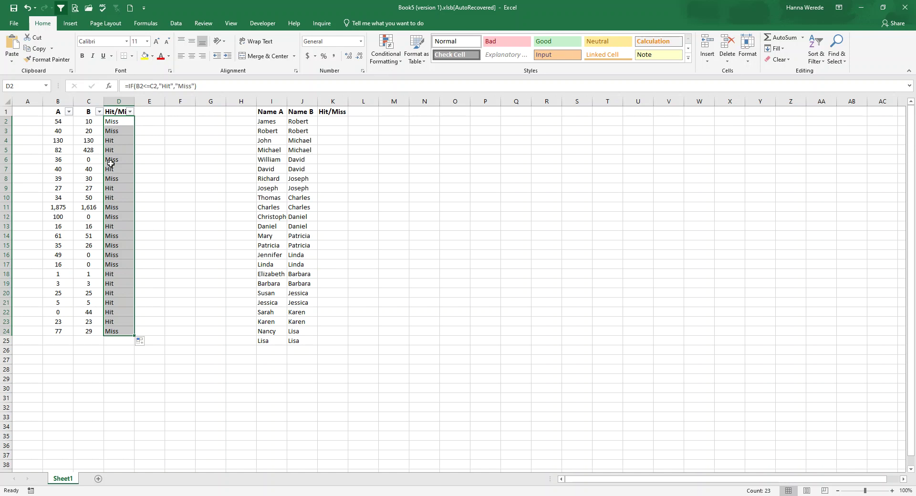
# Switch the D2 test to greater than or equal, =IF(B2>=C2,"Hit","Miss"), and fill it down to D24
pyautogui.click(147, 87)
pyautogui.press('BackSpace')
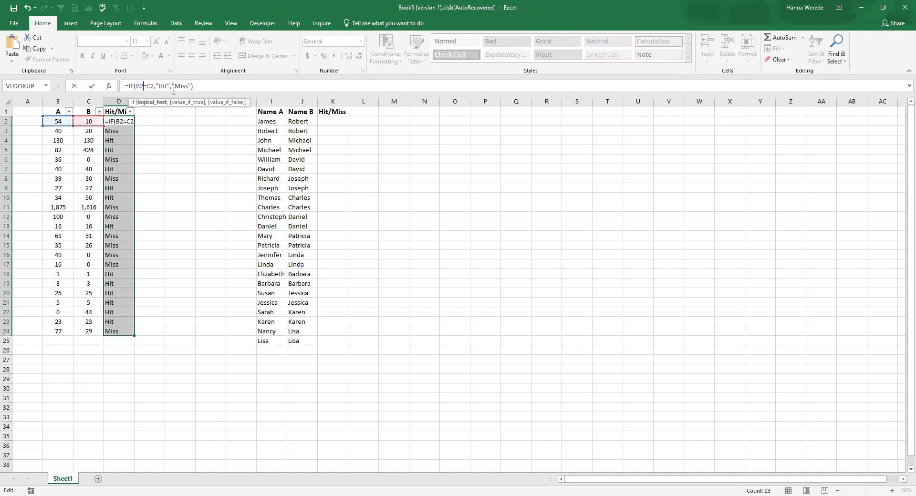
pyautogui.write('>')
pyautogui.press('Return')
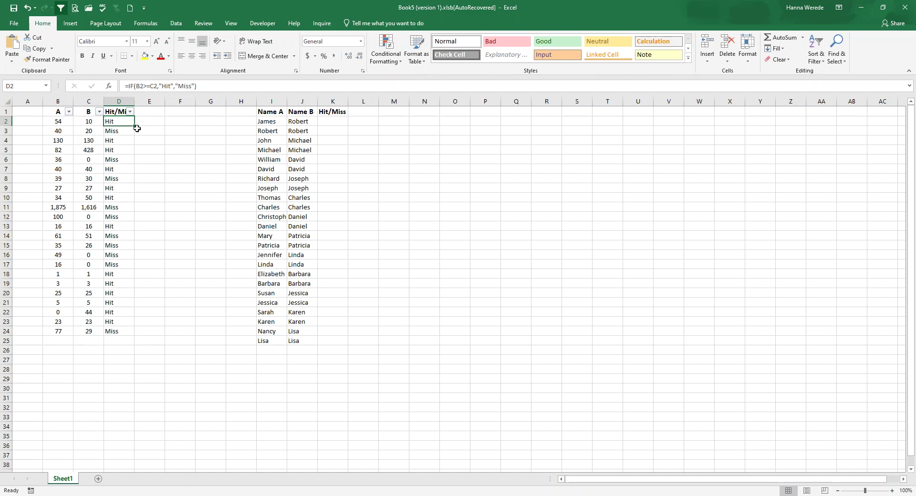
pyautogui.hotkey('shift', 'Return')
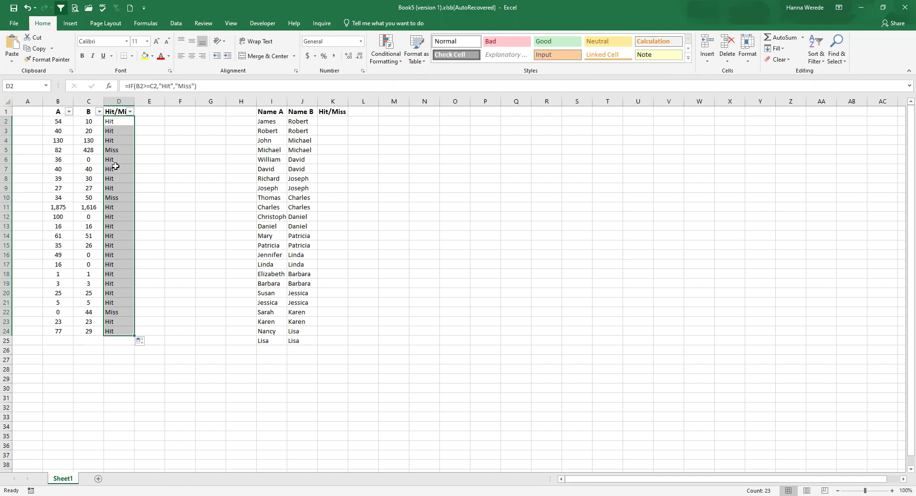
# Enter =IF(I2=J2,"Hit","Miss") in K2 to compare the Name A and Name B columns
pyautogui.click(289, 138)
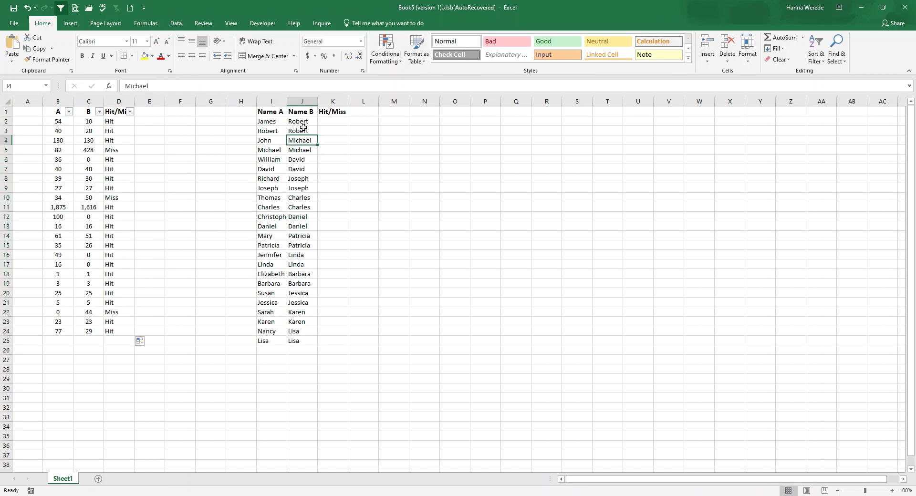
pyautogui.click(329, 122)
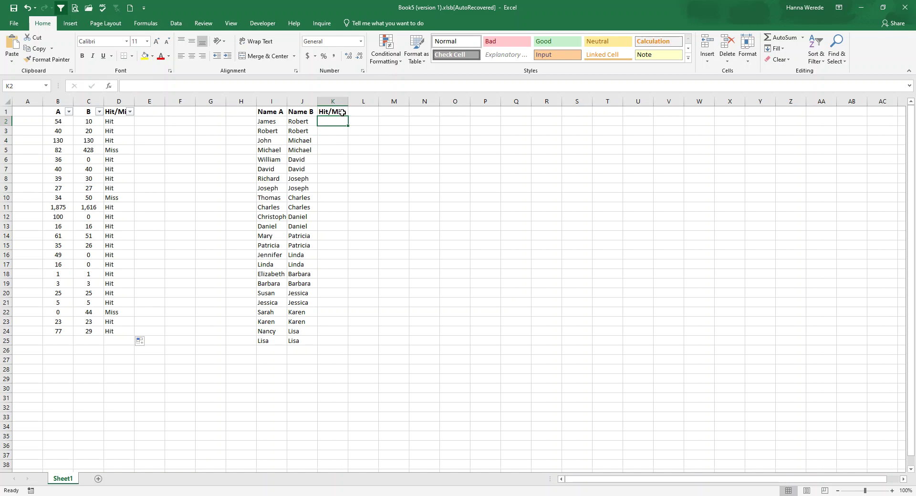
pyautogui.click(122, 123)
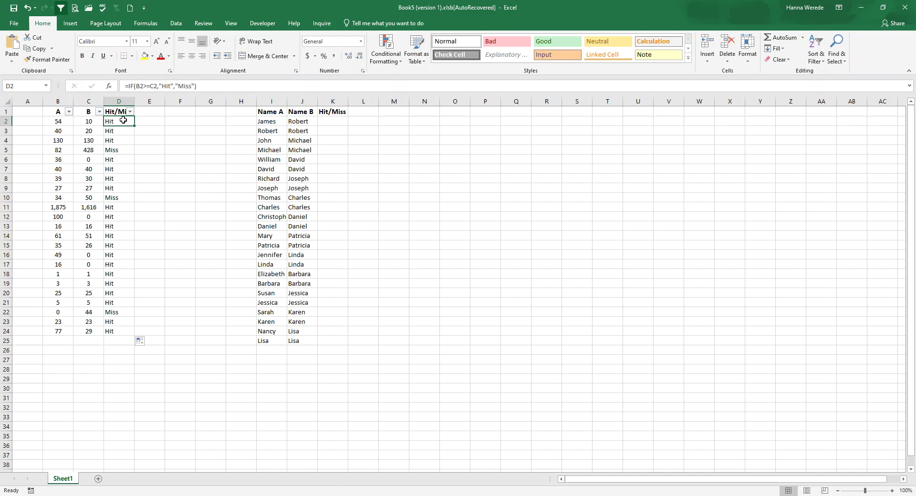
pyautogui.click(334, 123)
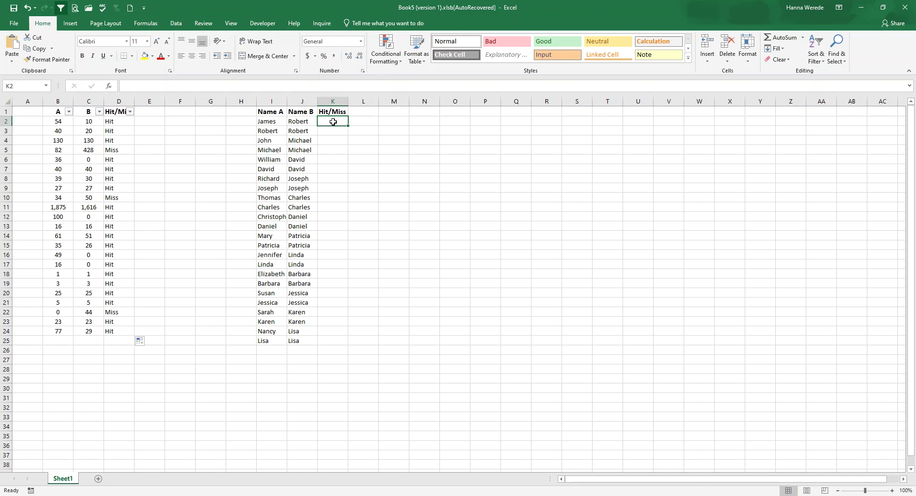
pyautogui.write('=')
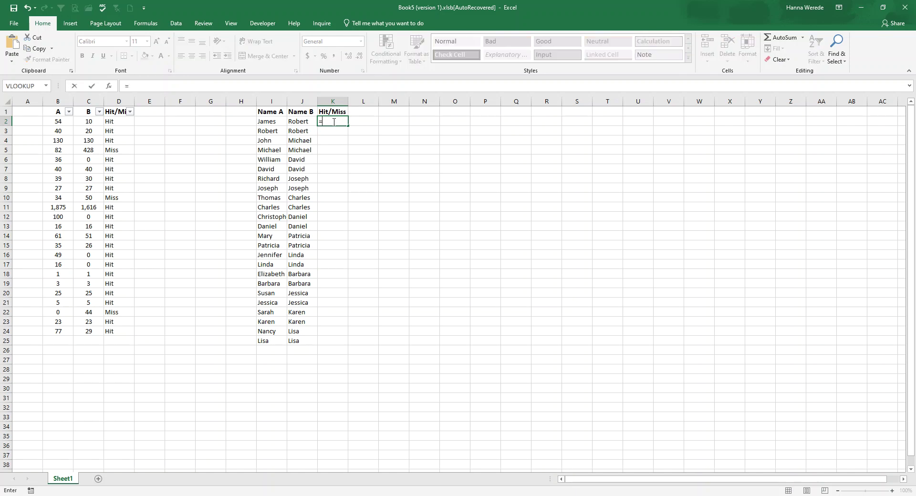
pyautogui.write('if')
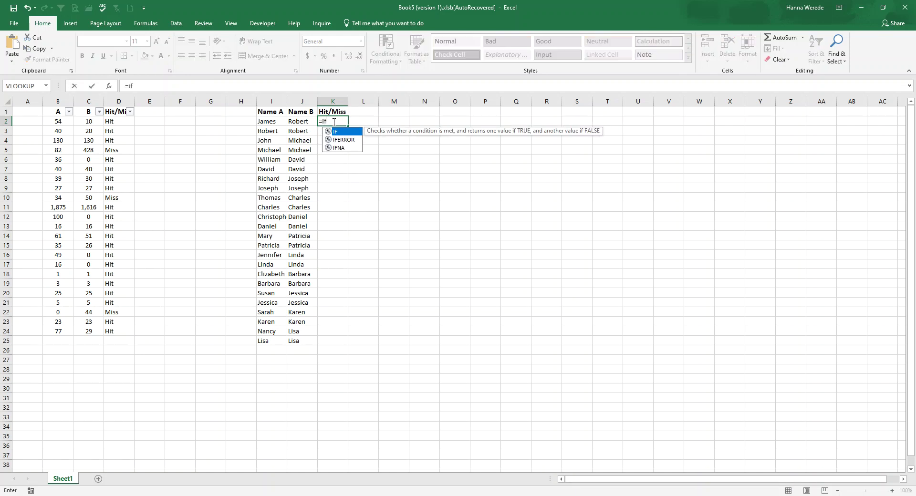
pyautogui.write('(')
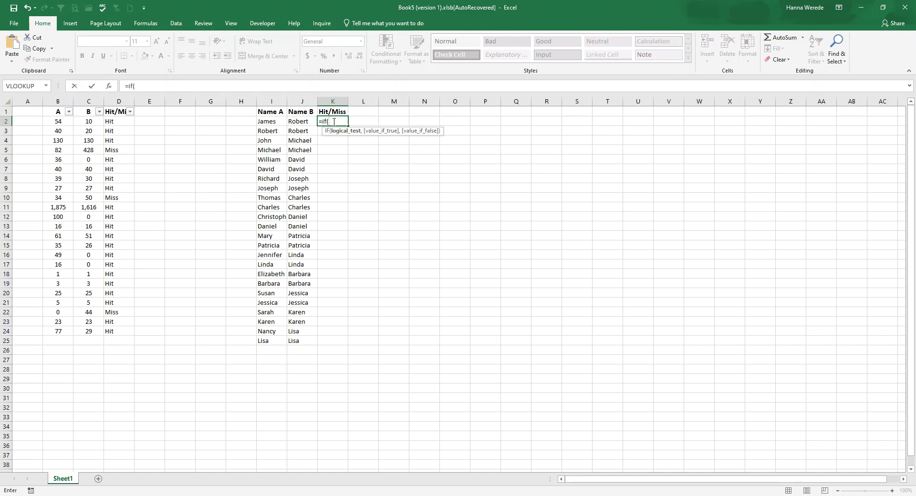
pyautogui.click(274, 123)
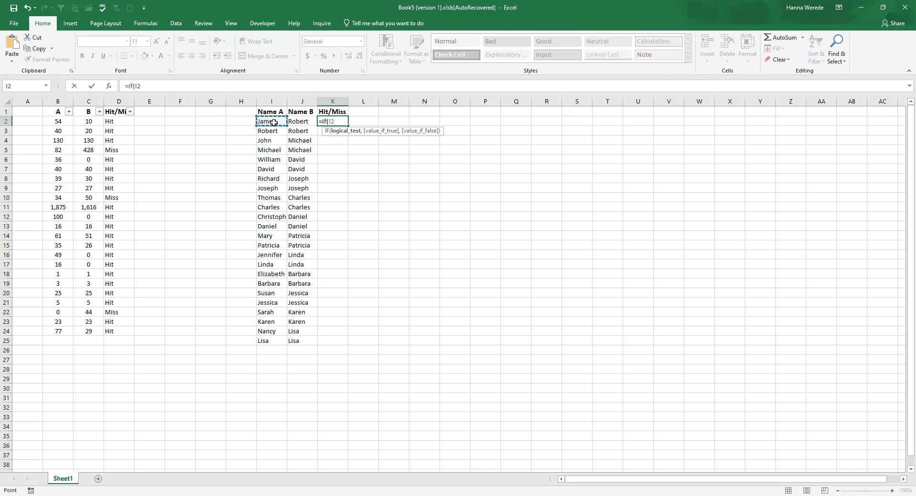
pyautogui.write('=')
pyautogui.click(304, 123)
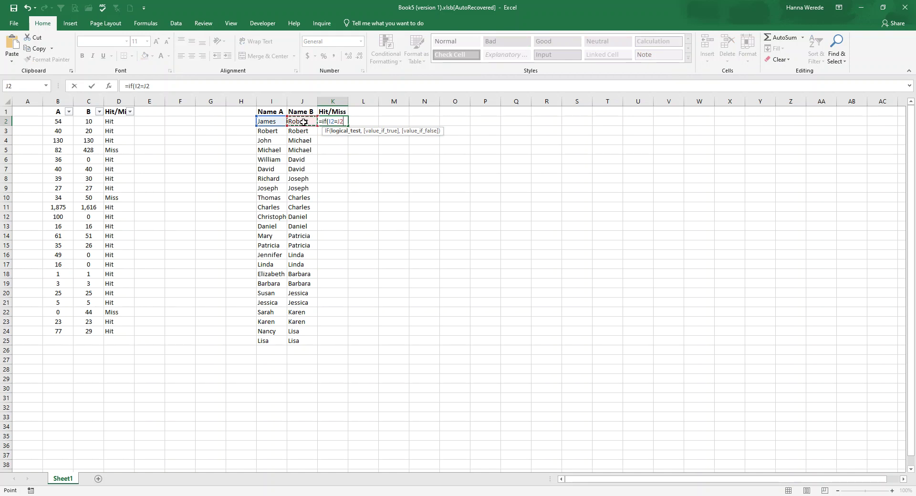
pyautogui.write(',')
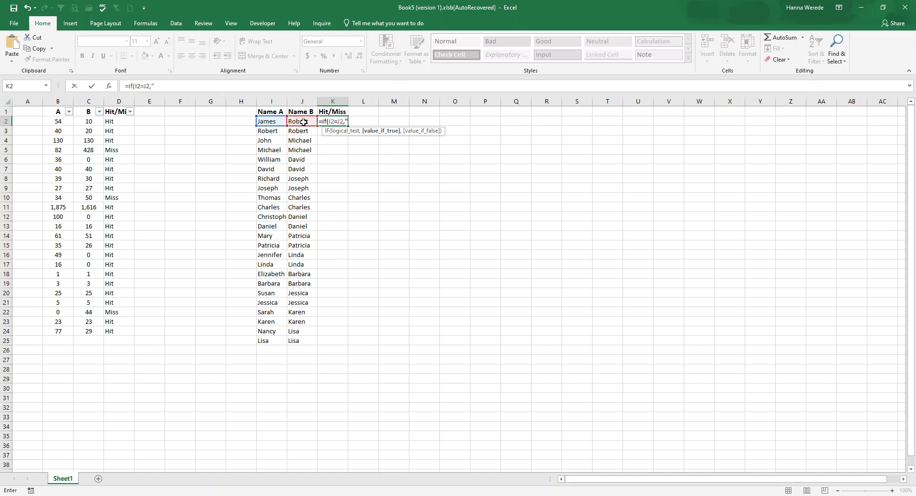
pyautogui.write('"Hit",')
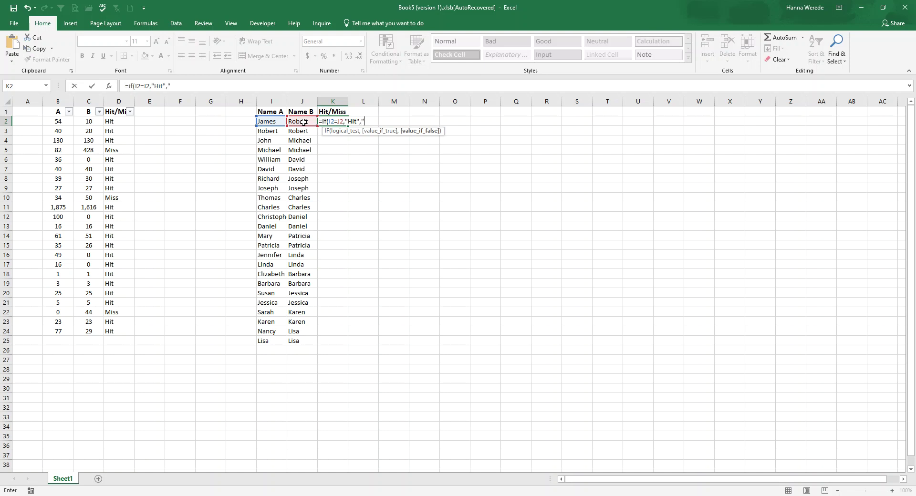
pyautogui.write('"Miss")')
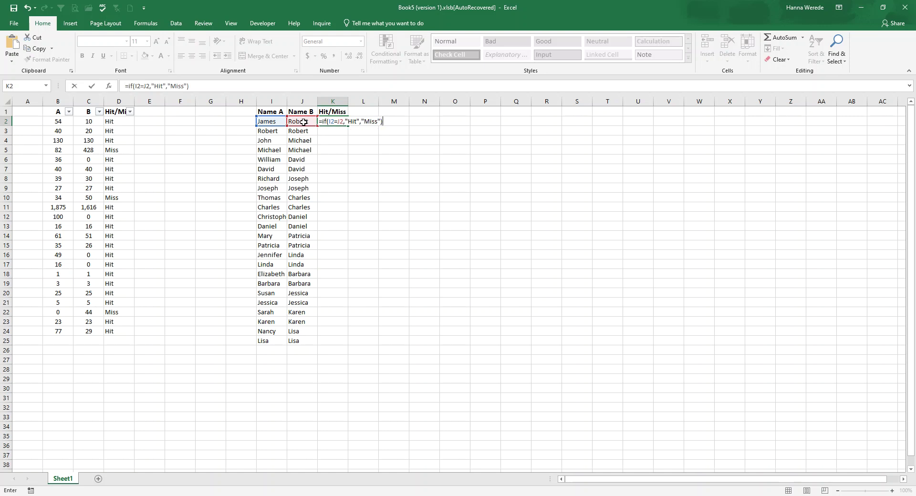
pyautogui.press('Return')
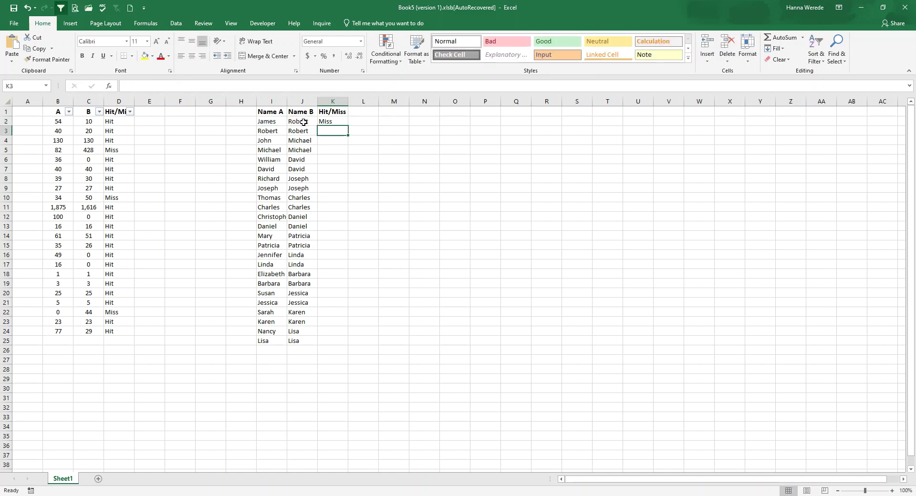
pyautogui.click(334, 124)
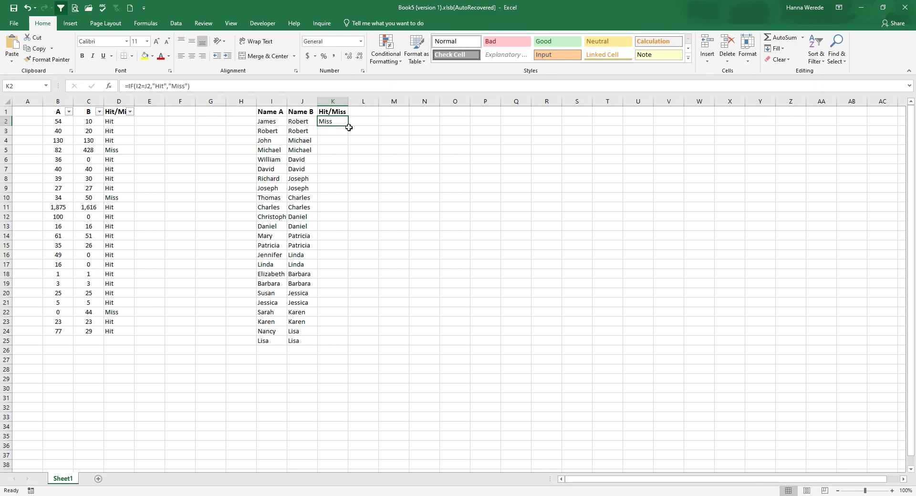
# Fill the K2 name comparison formula down to K25 and check the names against the results in rows 5 and 7
pyautogui.doubleClick(349, 127)
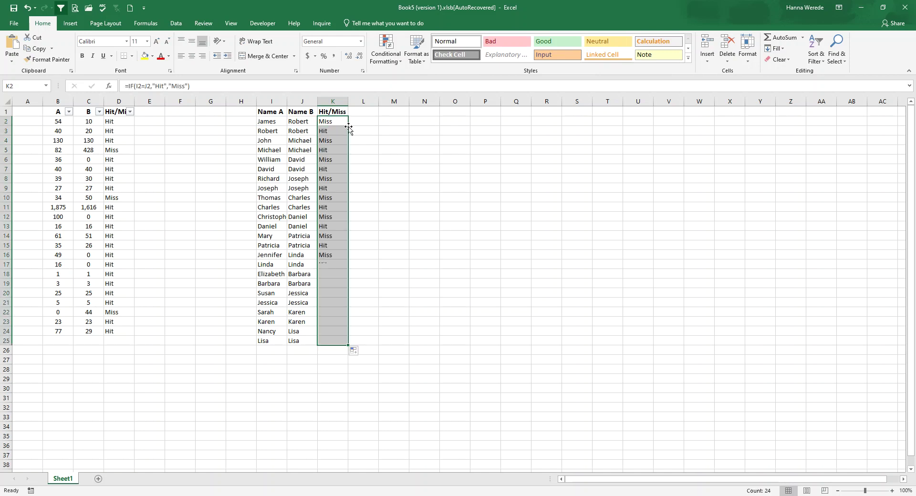
pyautogui.moveTo(284, 153); pyautogui.dragTo(305, 151)
pyautogui.click(329, 150)
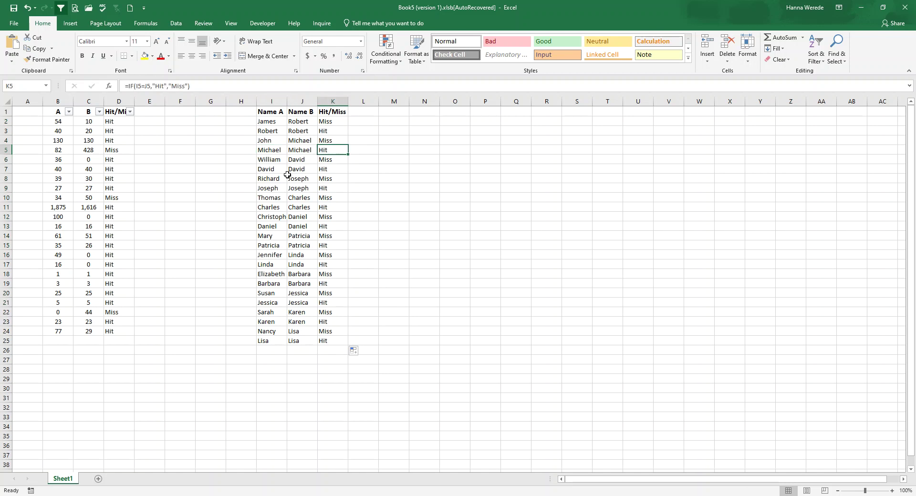
pyautogui.click(283, 171)
pyautogui.moveTo(283, 171); pyautogui.dragTo(331, 170)
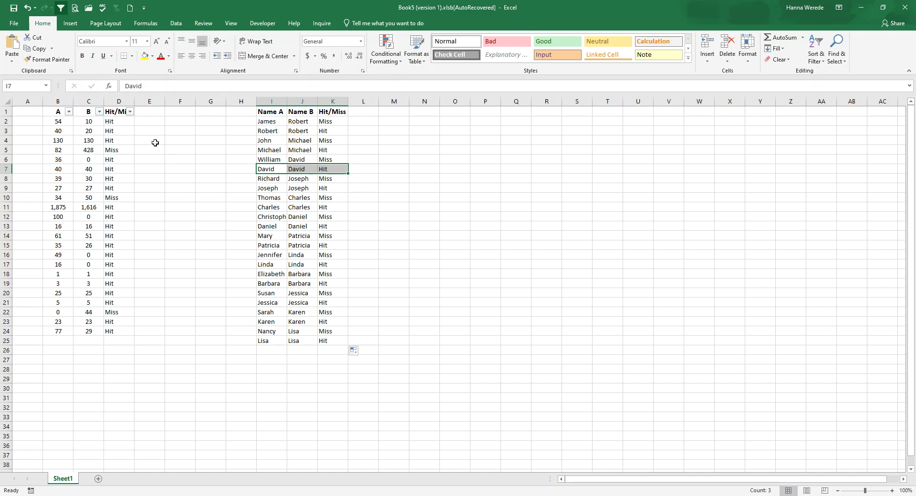
# Change the D2 test back to equals, =IF(B2=C2,"Hit","Miss"), and fill it down to D24
pyautogui.click(122, 122)
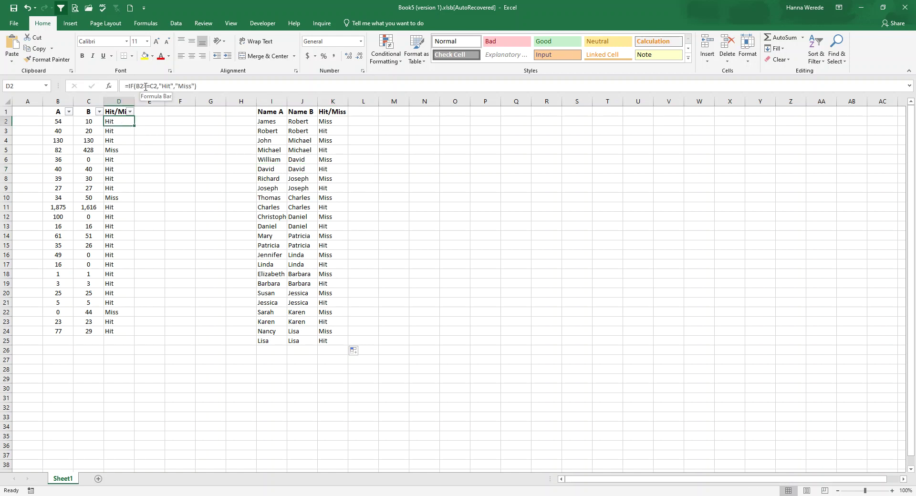
pyautogui.click(146, 86)
pyautogui.write('>')
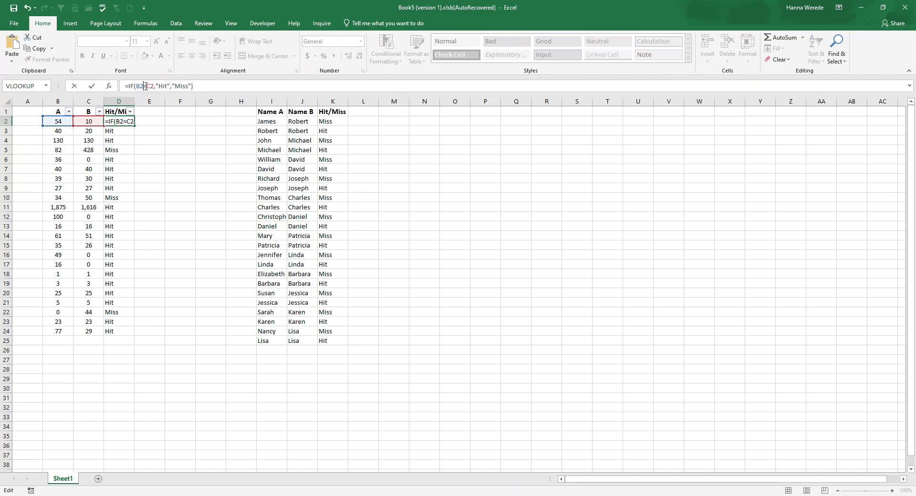
pyautogui.press('Return')
pyautogui.click(110, 120)
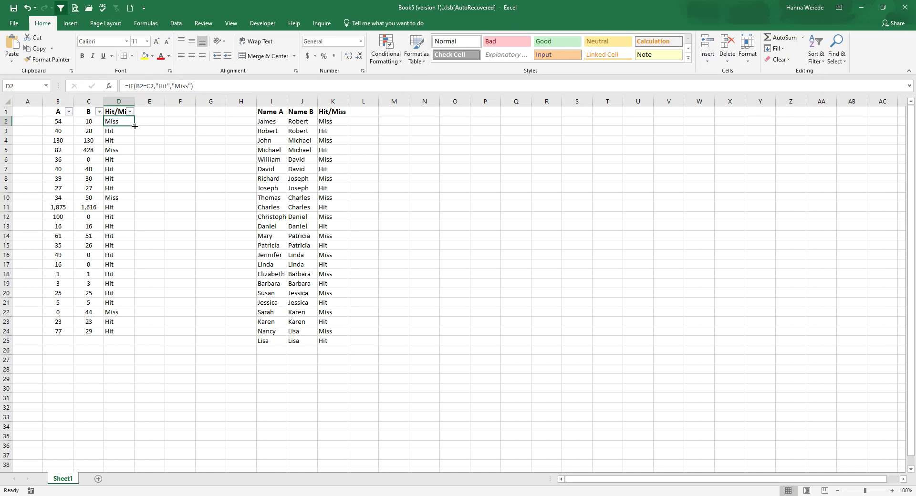
pyautogui.hotkey('ctrl', 'z')
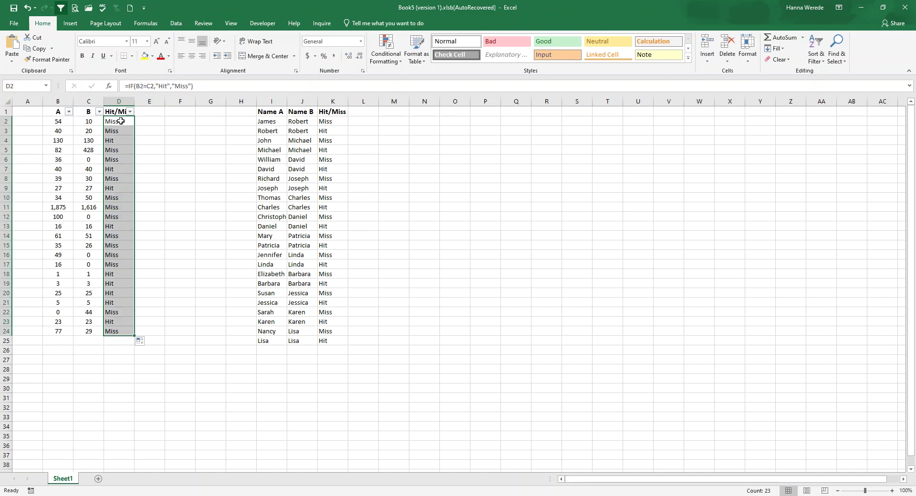
pyautogui.hotkey('ctrl', 'z')
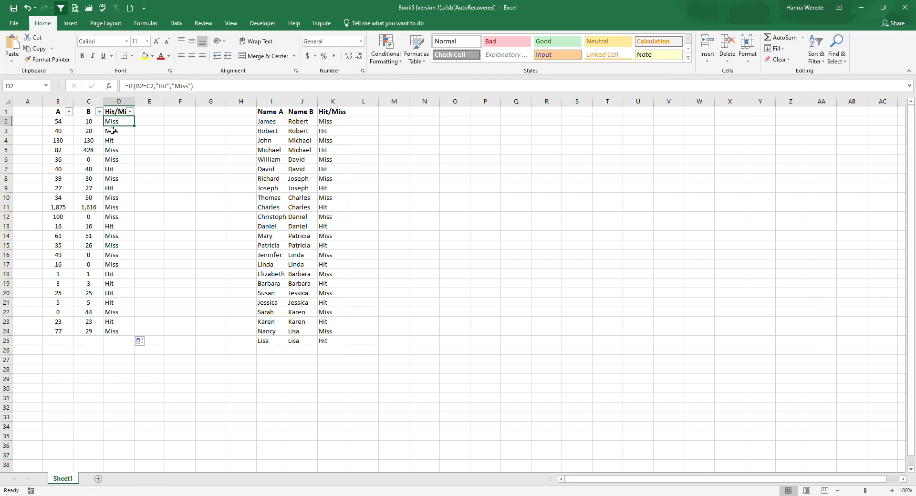
# Swap the two outcomes in the D2 formula so it is =IF(B2=C2,"Miss","Hit")
pyautogui.click(168, 85)
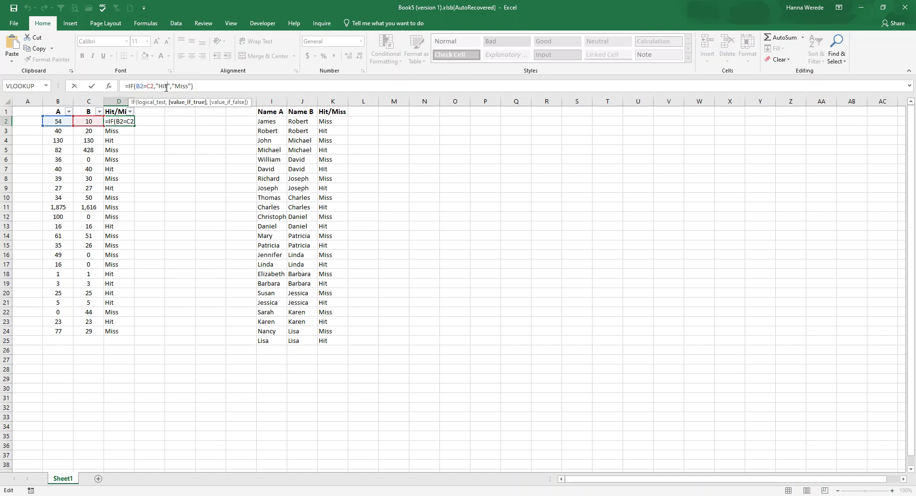
pyautogui.press('BackSpace')
pyautogui.press('BackSpace')
pyautogui.press('BackSpace')
pyautogui.write('Miss')
pyautogui.click(193, 86)
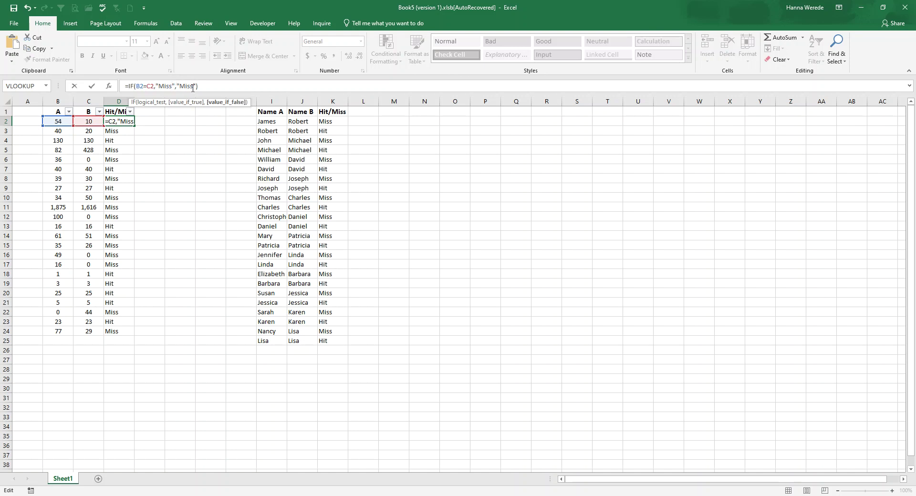
pyautogui.press('BackSpace')
pyautogui.press('BackSpace')
pyautogui.press('BackSpace')
pyautogui.press('BackSpace')
pyautogui.write('Hit')
pyautogui.press('Return')
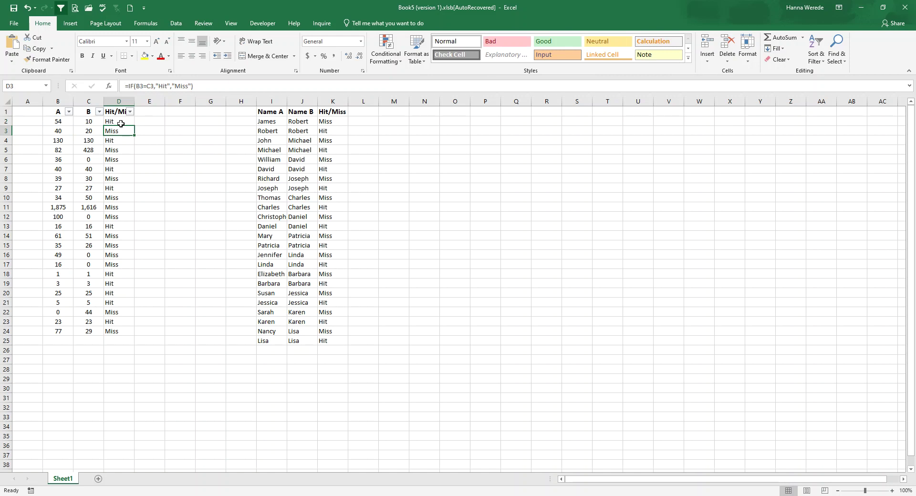
# Copy the swapped D2 formula down to D24 and check row 4's numbers against its result
pyautogui.click(123, 123)
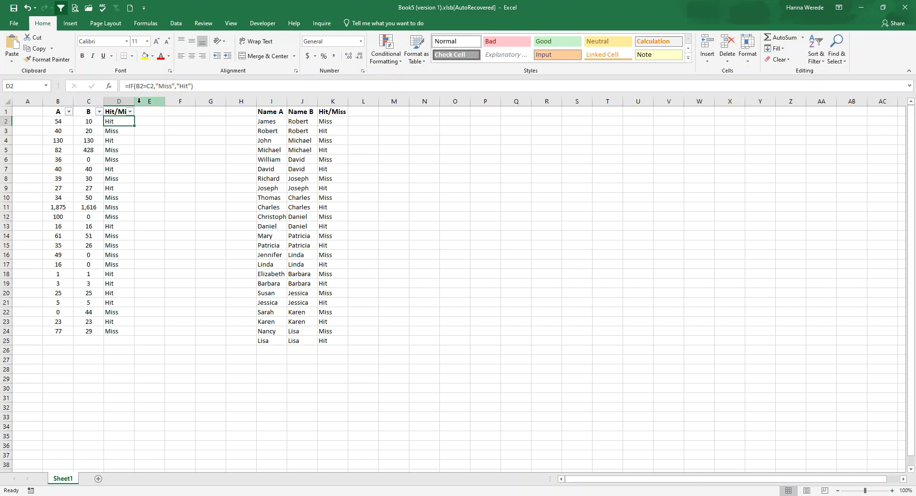
pyautogui.moveTo(64, 123); pyautogui.dragTo(84, 123)
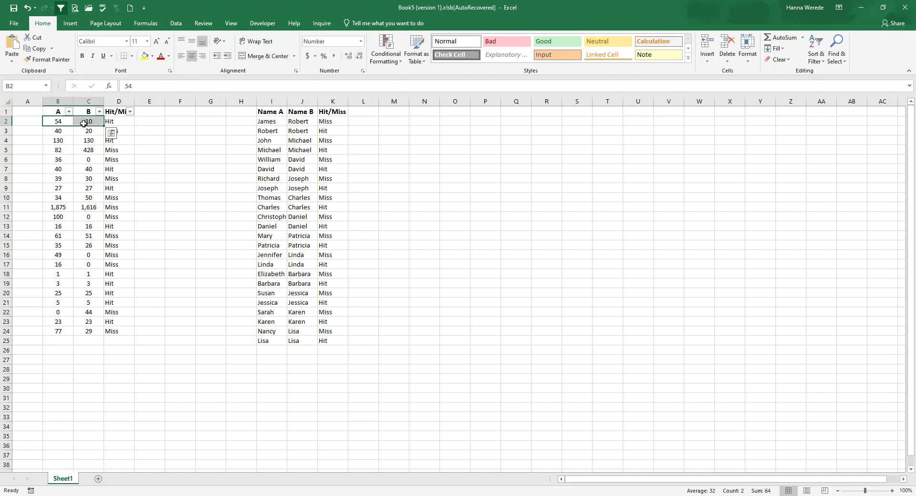
pyautogui.click(117, 121)
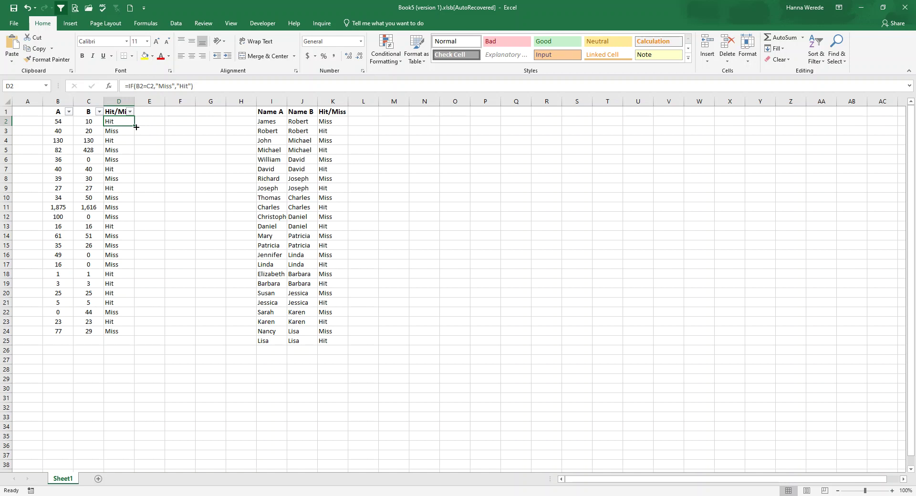
pyautogui.doubleClick(136, 127)
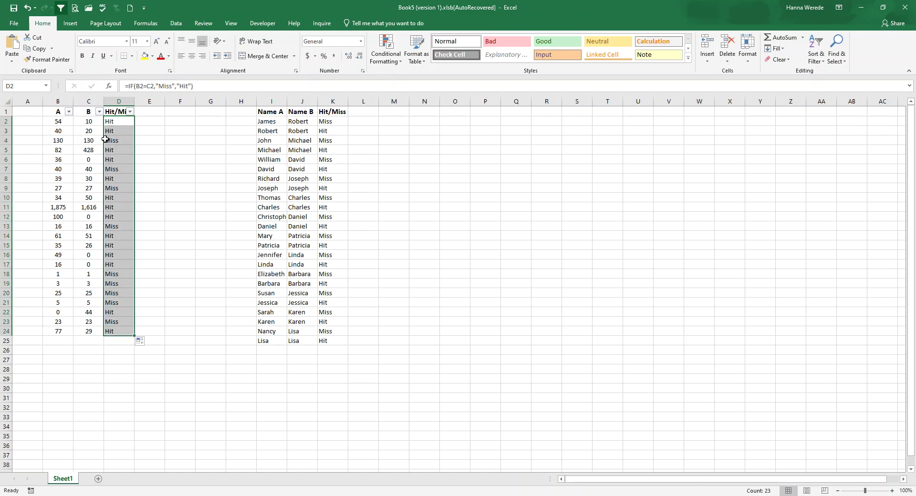
pyautogui.click(57, 142)
pyautogui.click(89, 142)
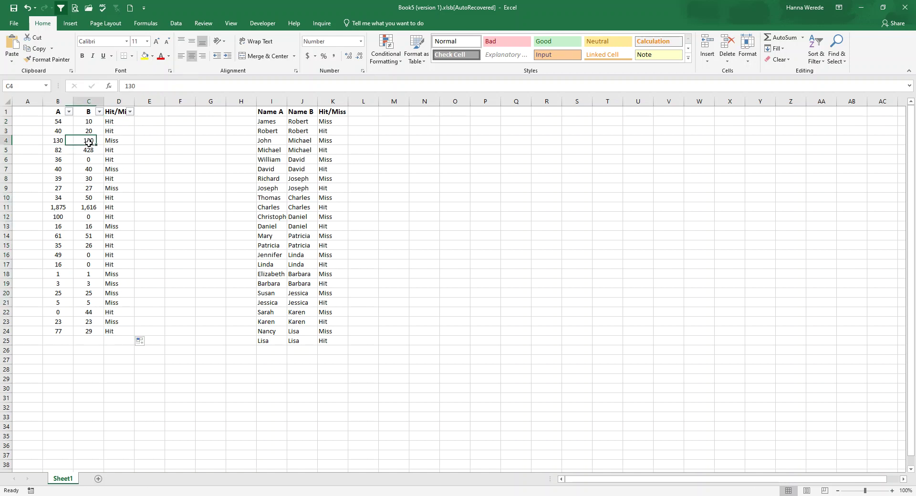
pyautogui.click(113, 142)
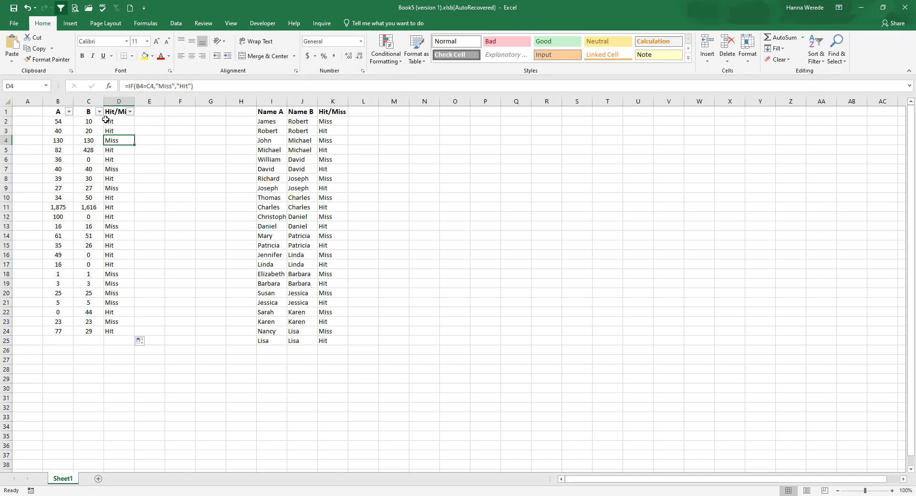
pyautogui.moveTo(105, 119); pyautogui.dragTo(110, 131)
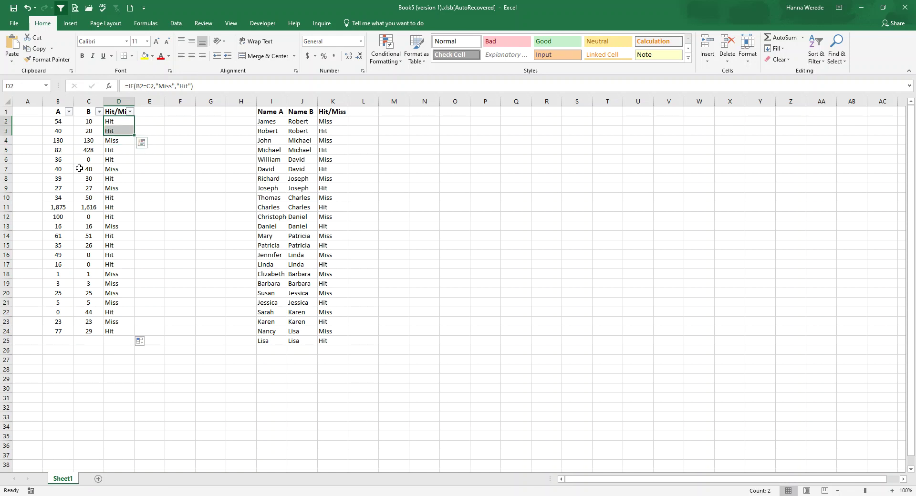
# Open the formula in D2 for editing
pyautogui.click(113, 123)
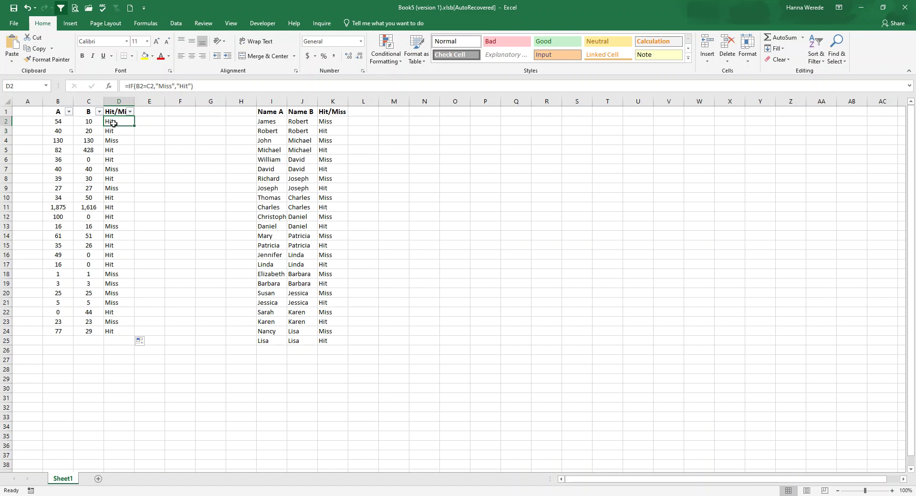
pyautogui.press('F2')
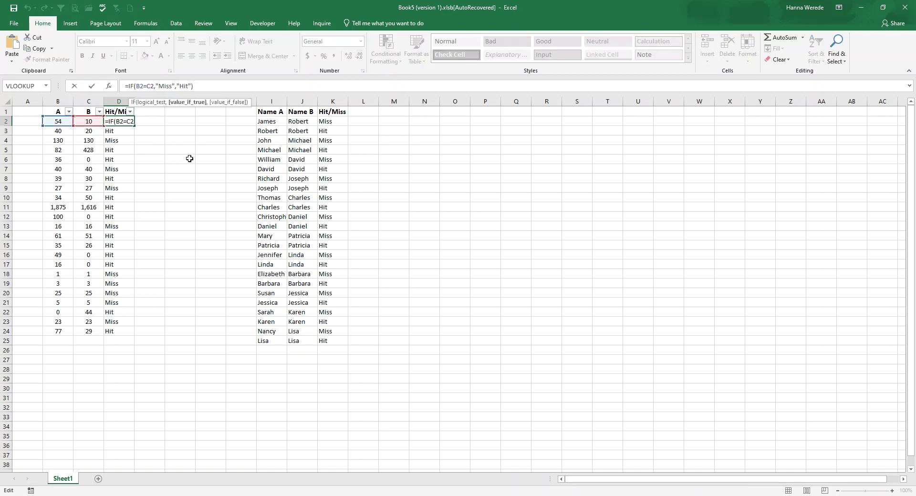